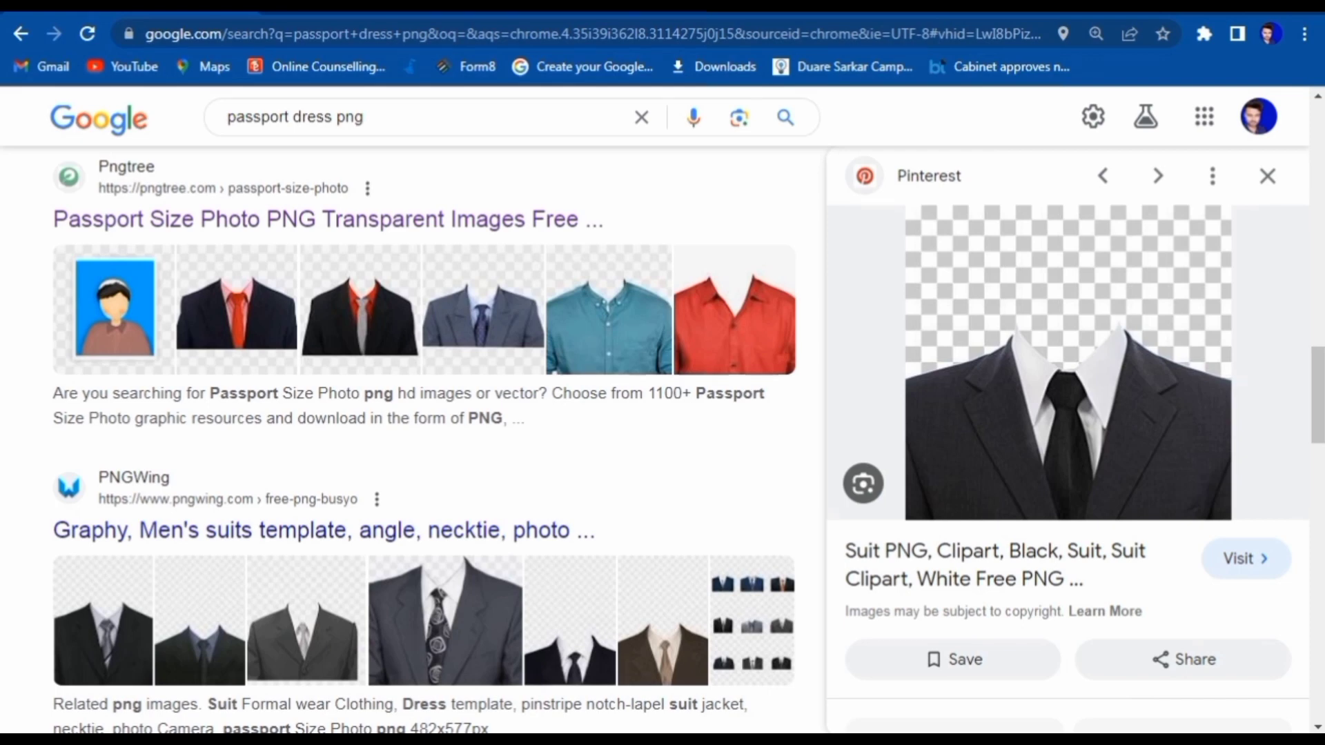
Switch to Photoshop, open the tuxedo suit and WhatsApp portrait images together, and arrange them side by side
left_click(283, 740)
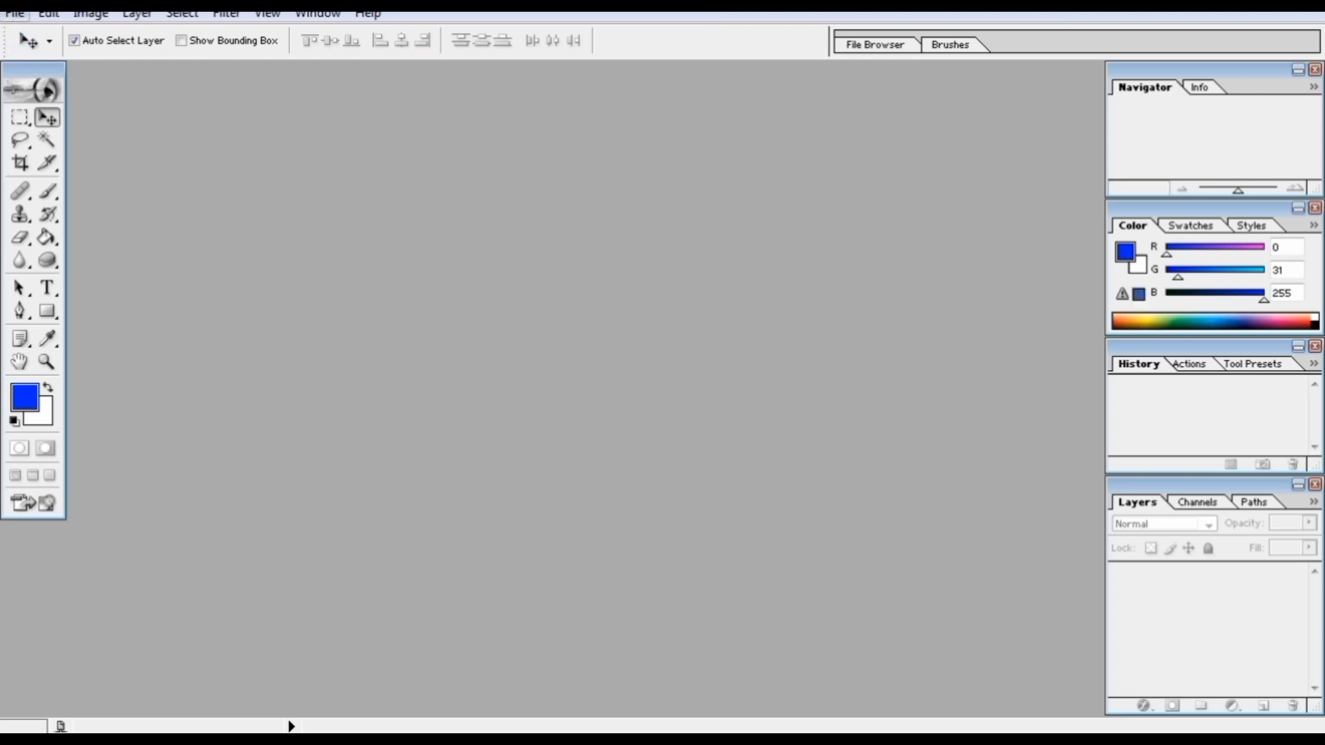
left_click(17, 21)
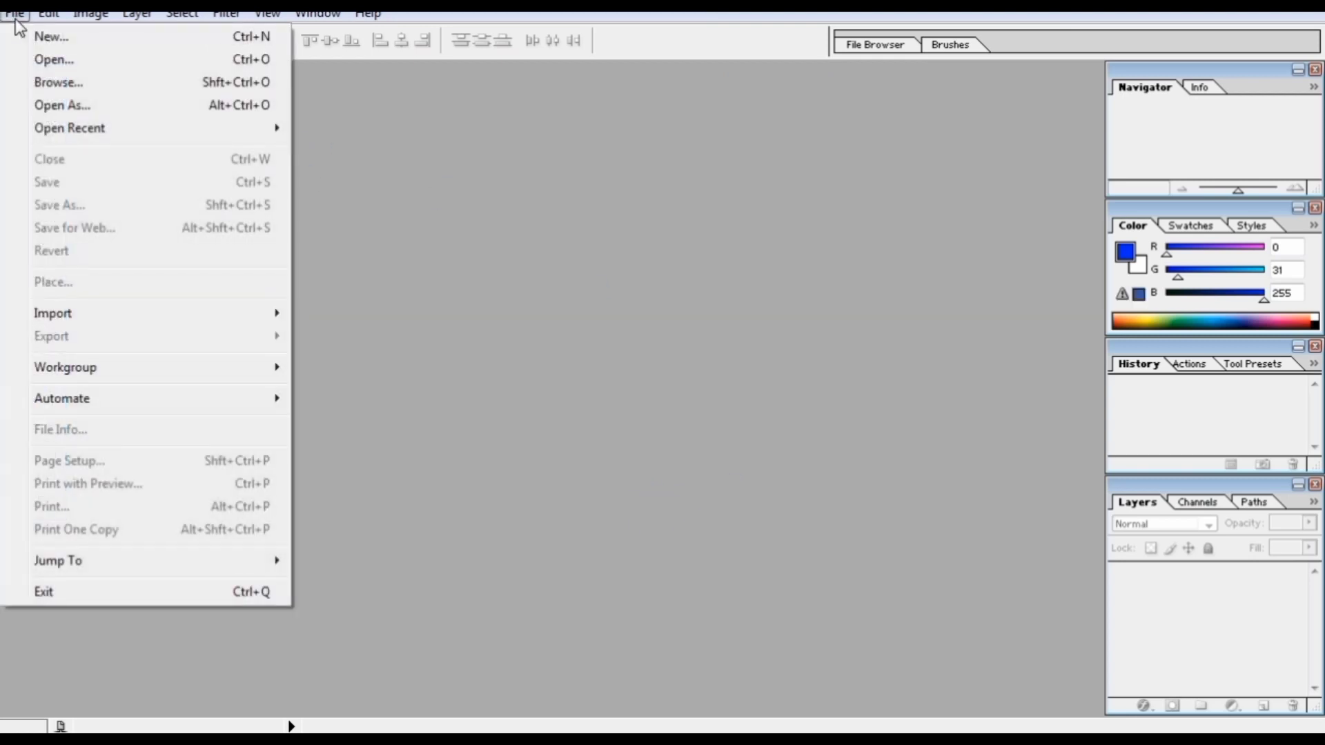
left_click(69, 61)
left_click_drag(395, 303, 265, 207)
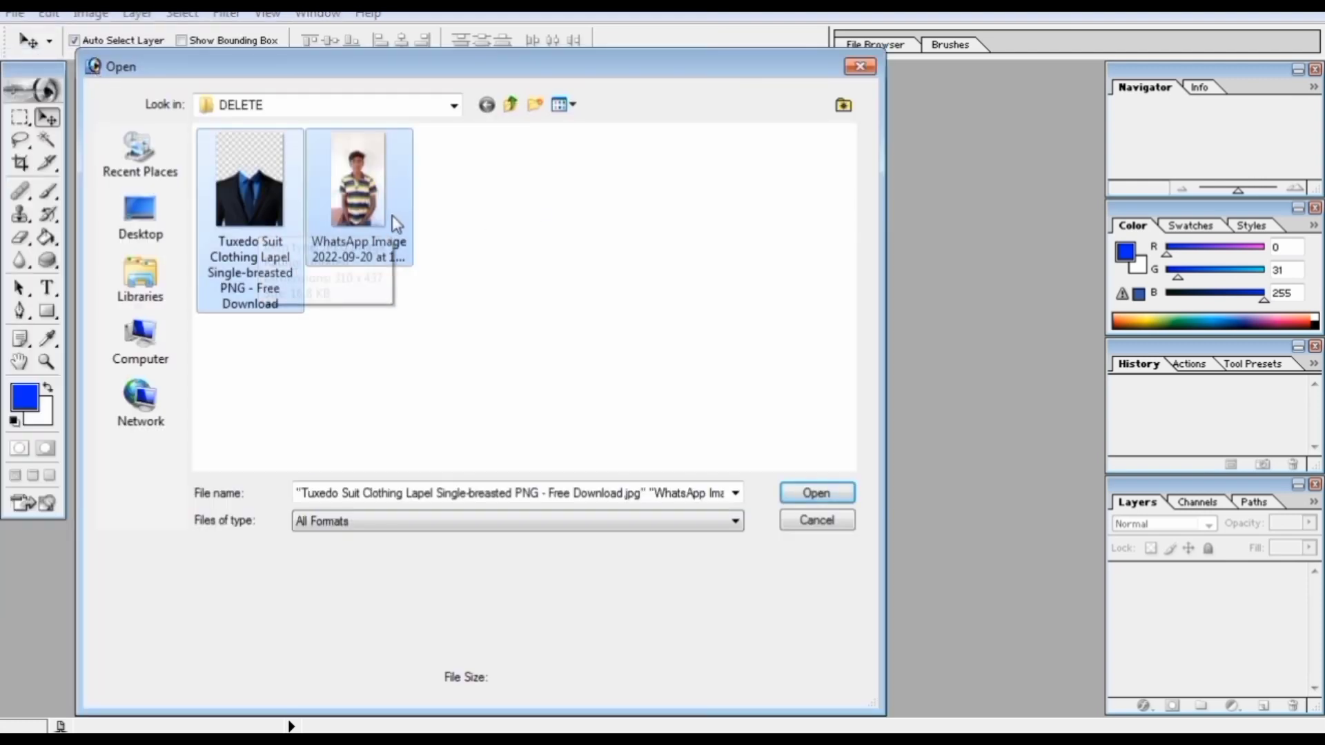
left_click(831, 497)
left_click_drag(262, 92, 728, 98)
Copy the suit image with its checkered background onto the portrait's chest, and hide the copied layer
left_click(282, 413)
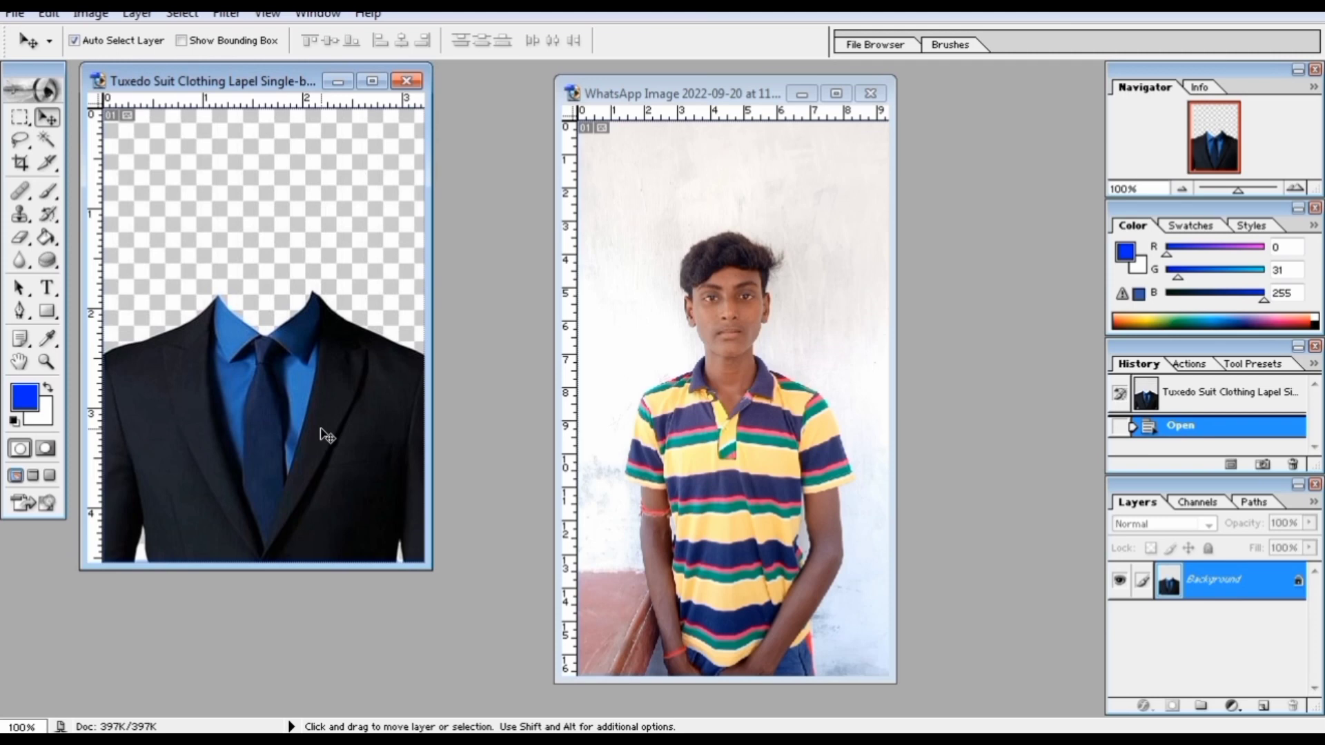
key("alt")
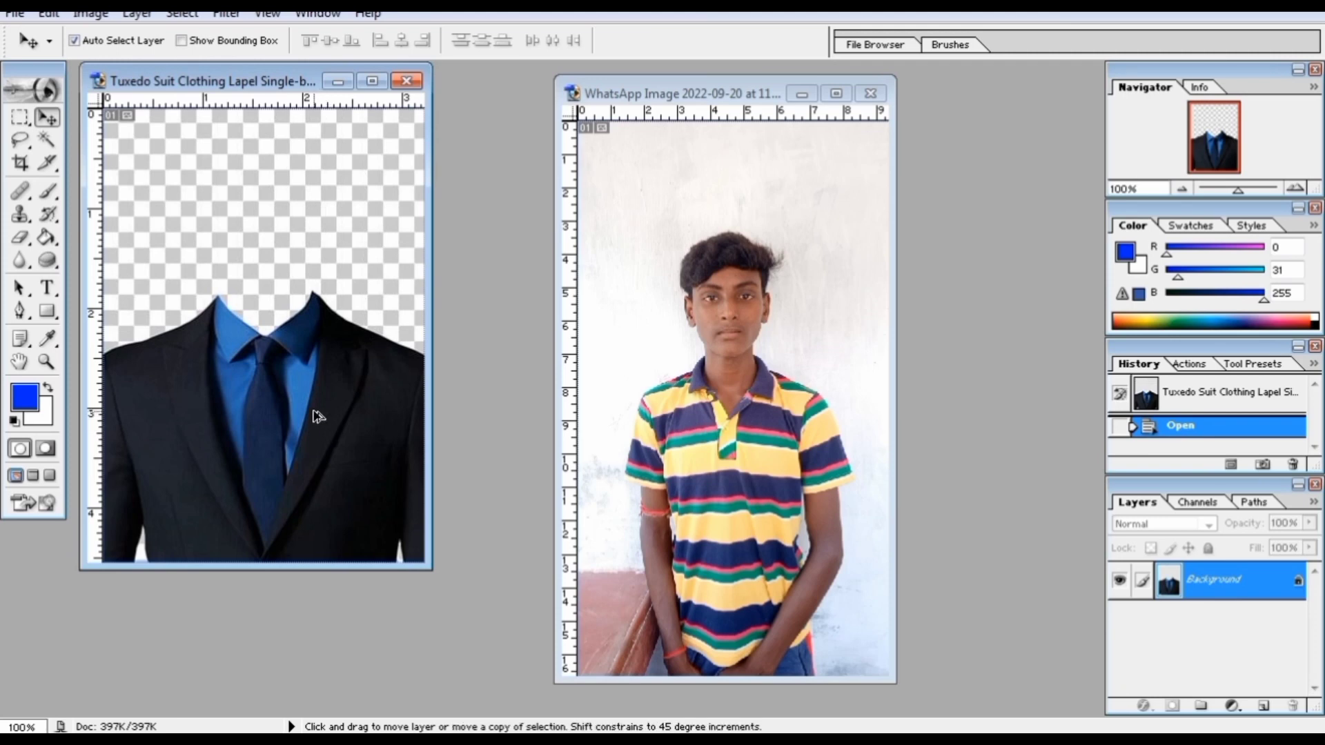
left_click_drag(318, 417, 718, 440)
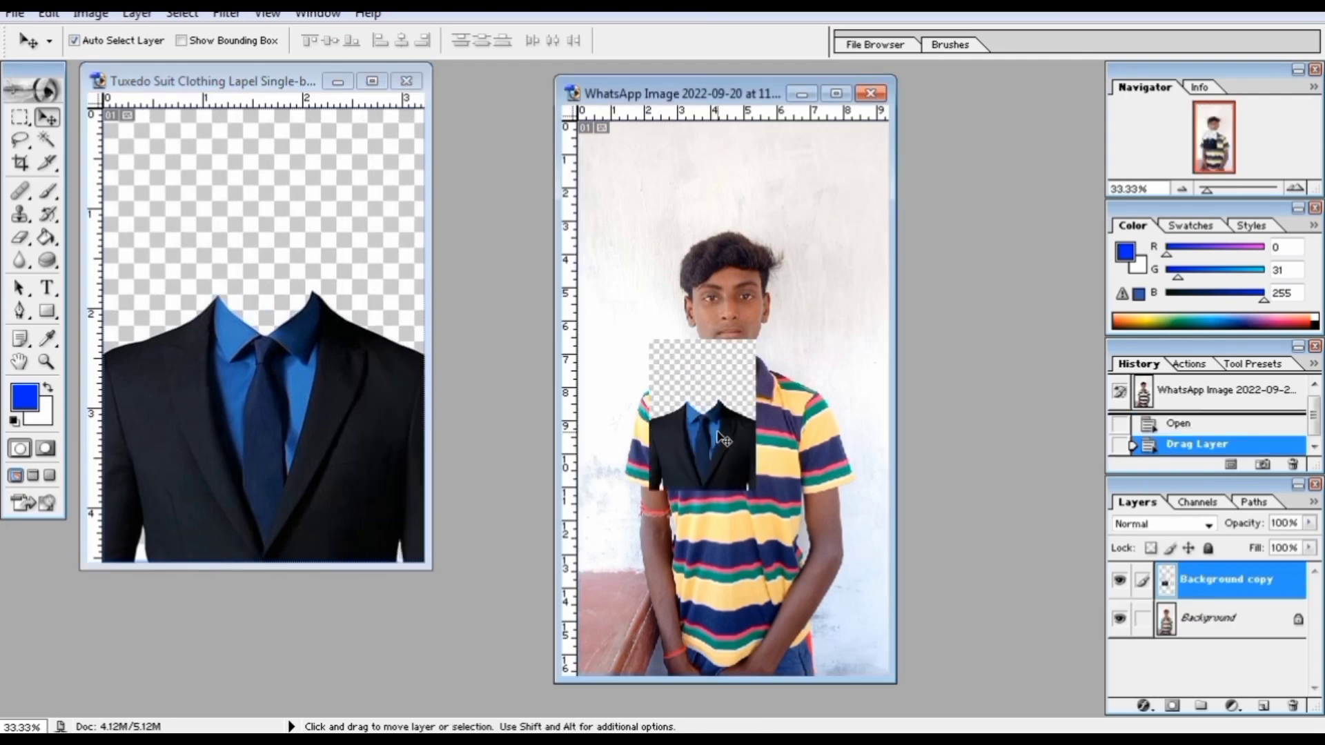
left_click_drag(724, 440, 750, 410)
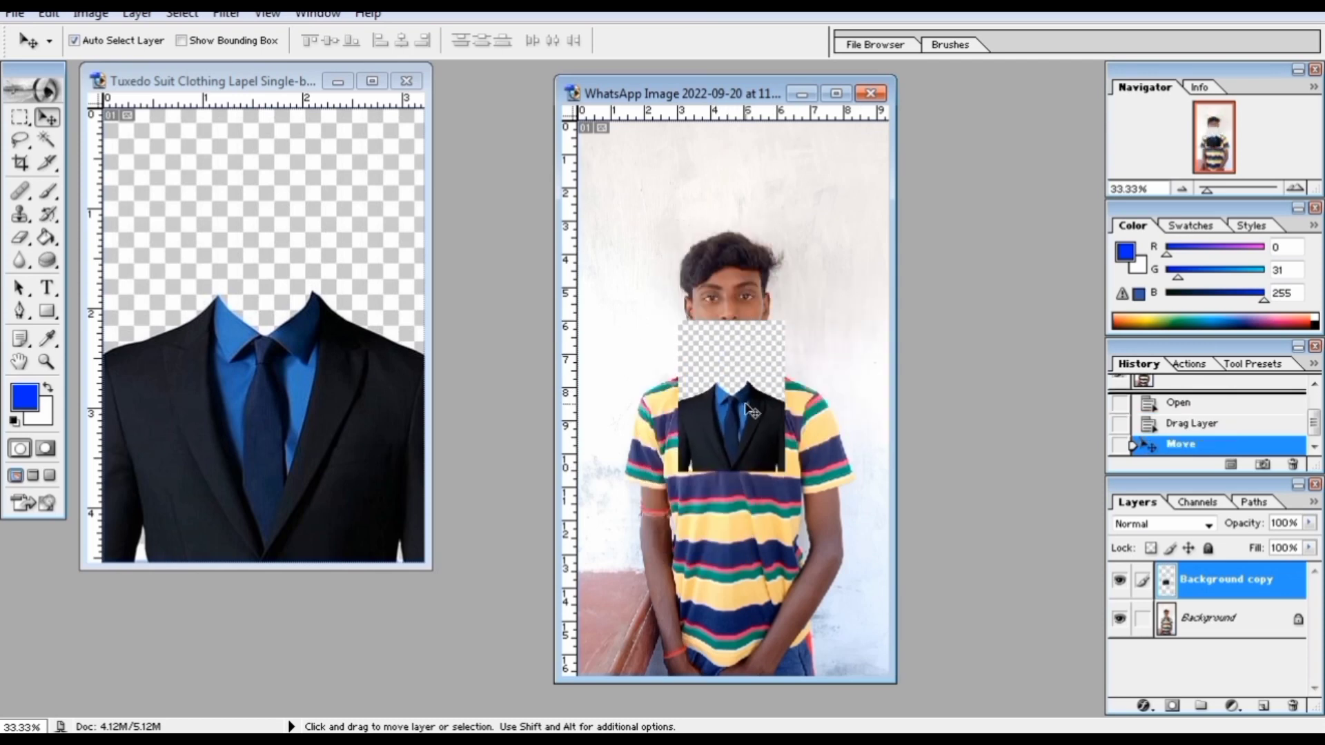
left_click(1118, 582)
Convert the suit image's background to an ordinary layer and delete the checkered area above the suit using the Magic Wand
left_click(235, 322)
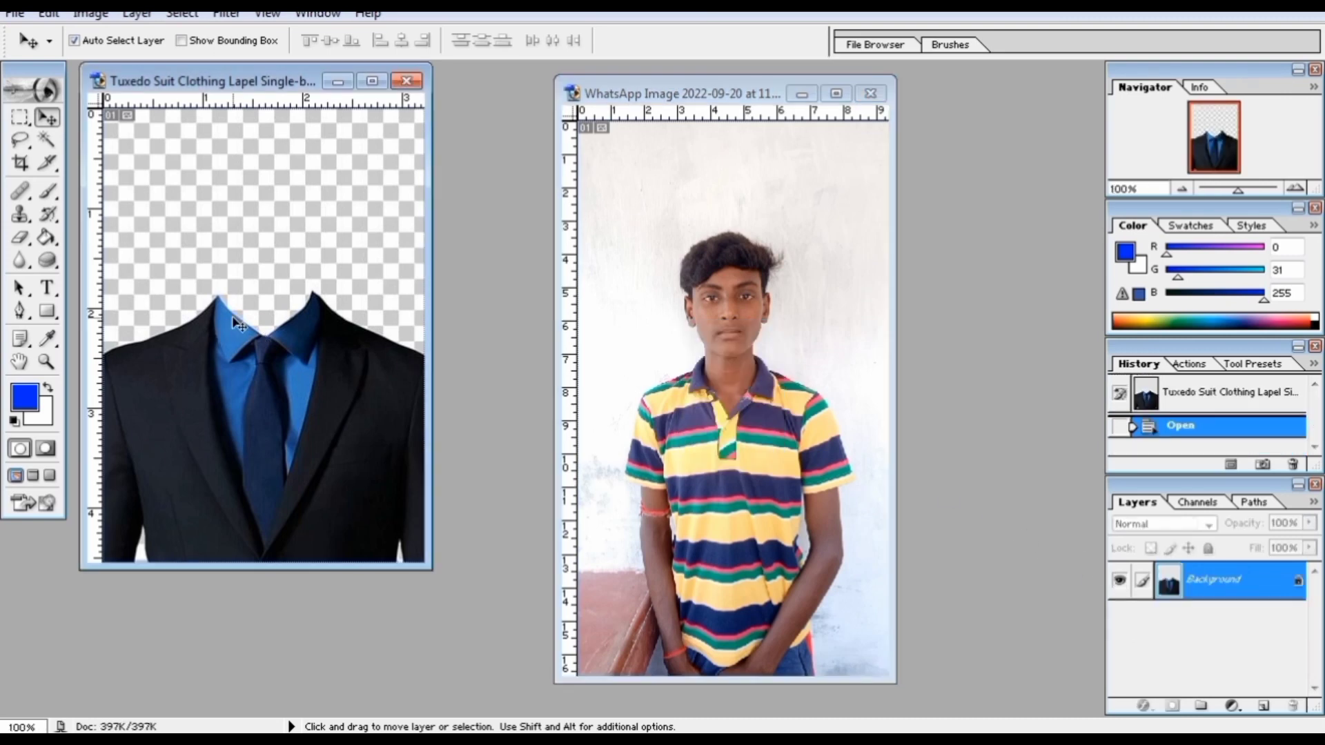
left_click(53, 146)
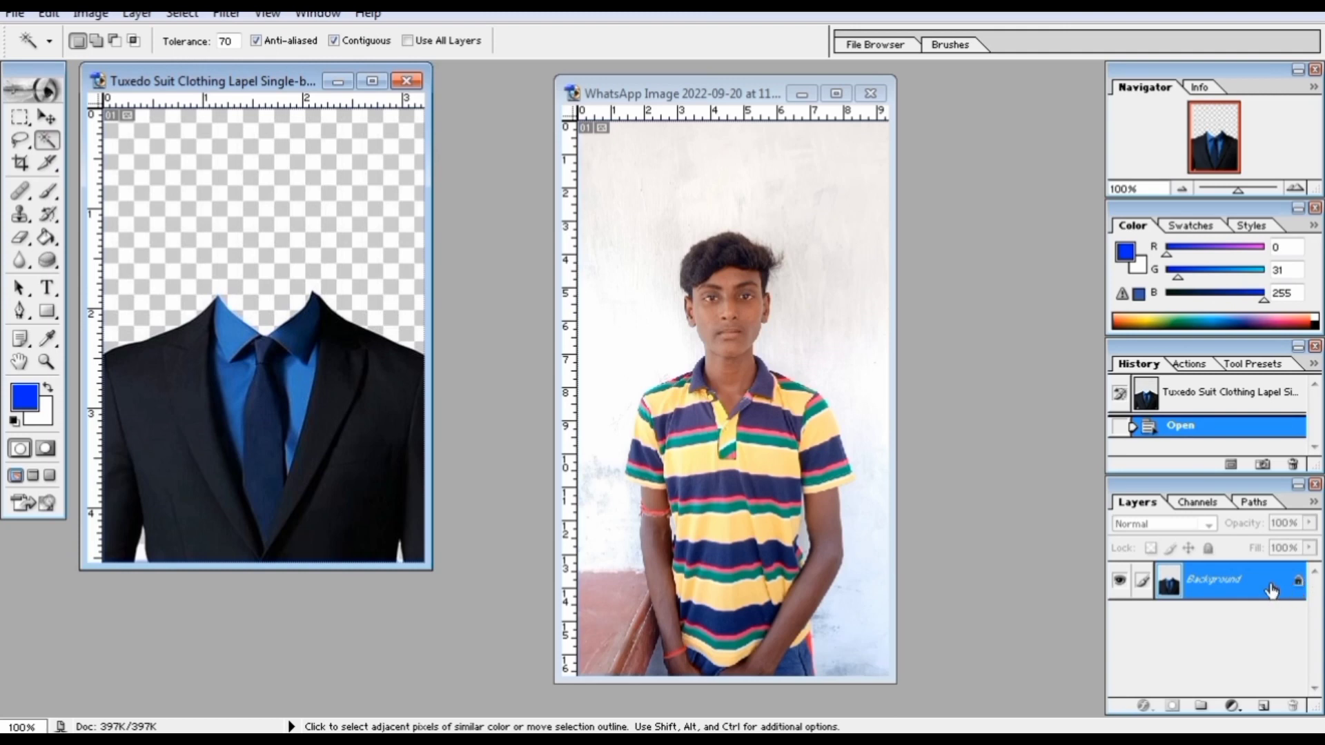
double_click(1270, 588)
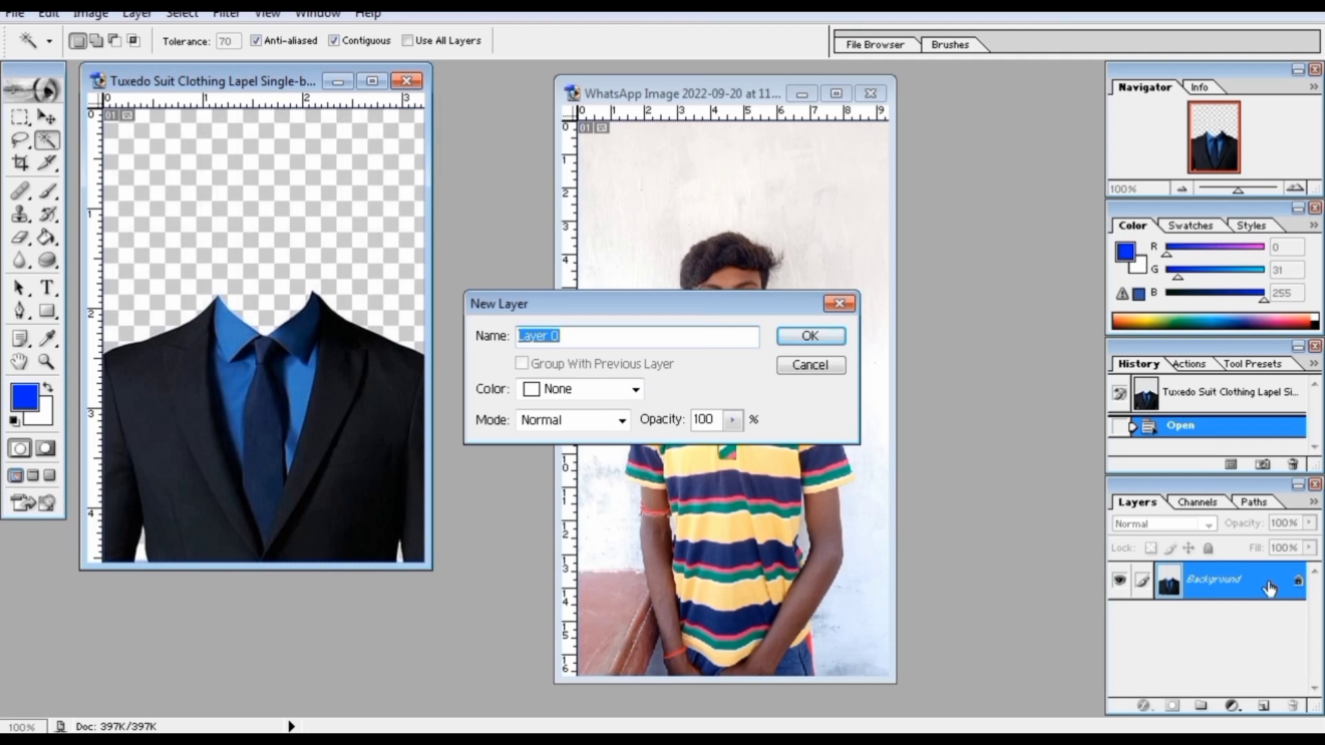
left_click(810, 337)
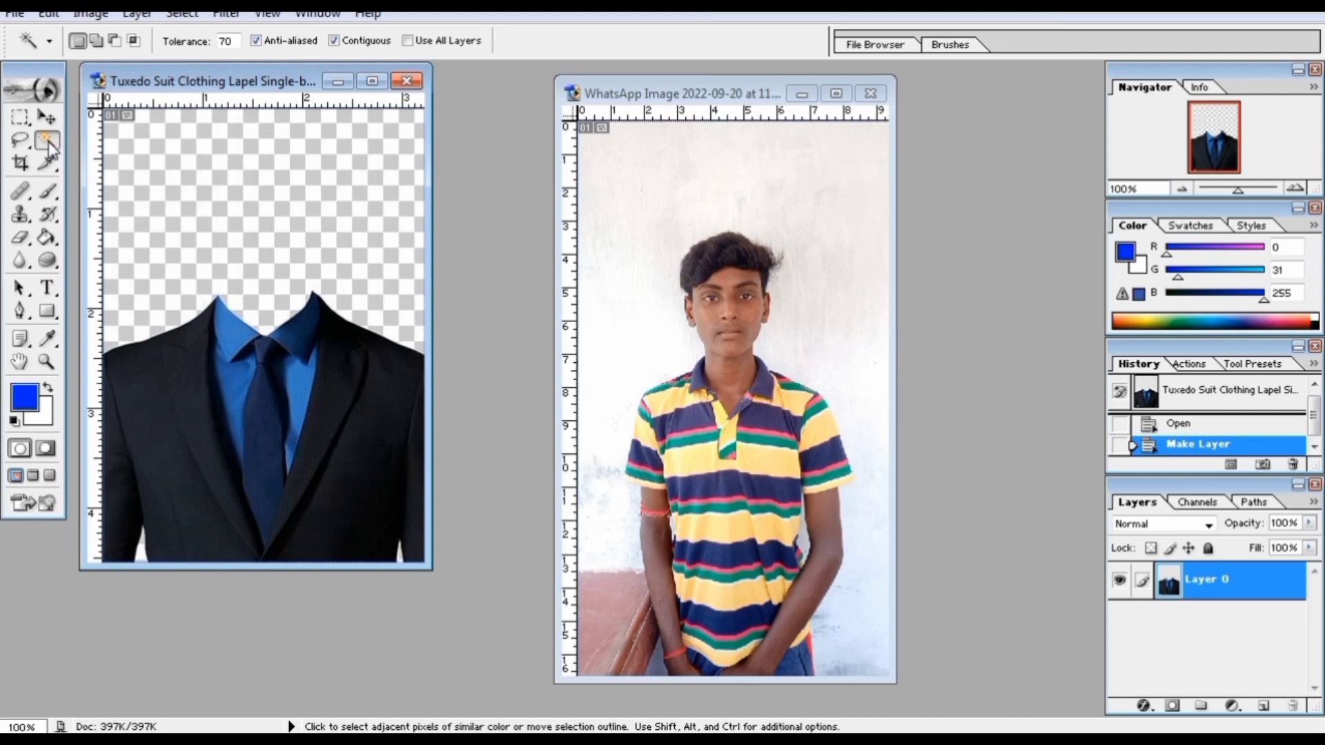
left_click(216, 192)
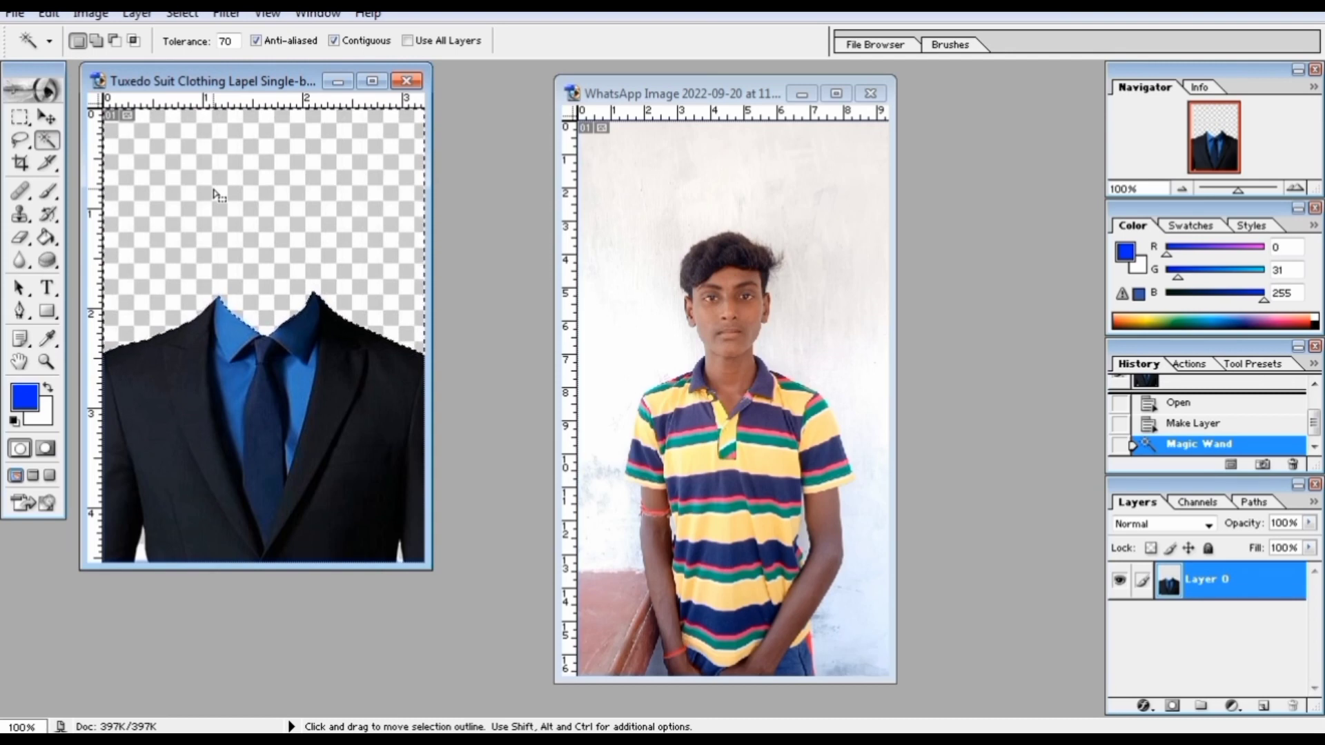
key("Delete")
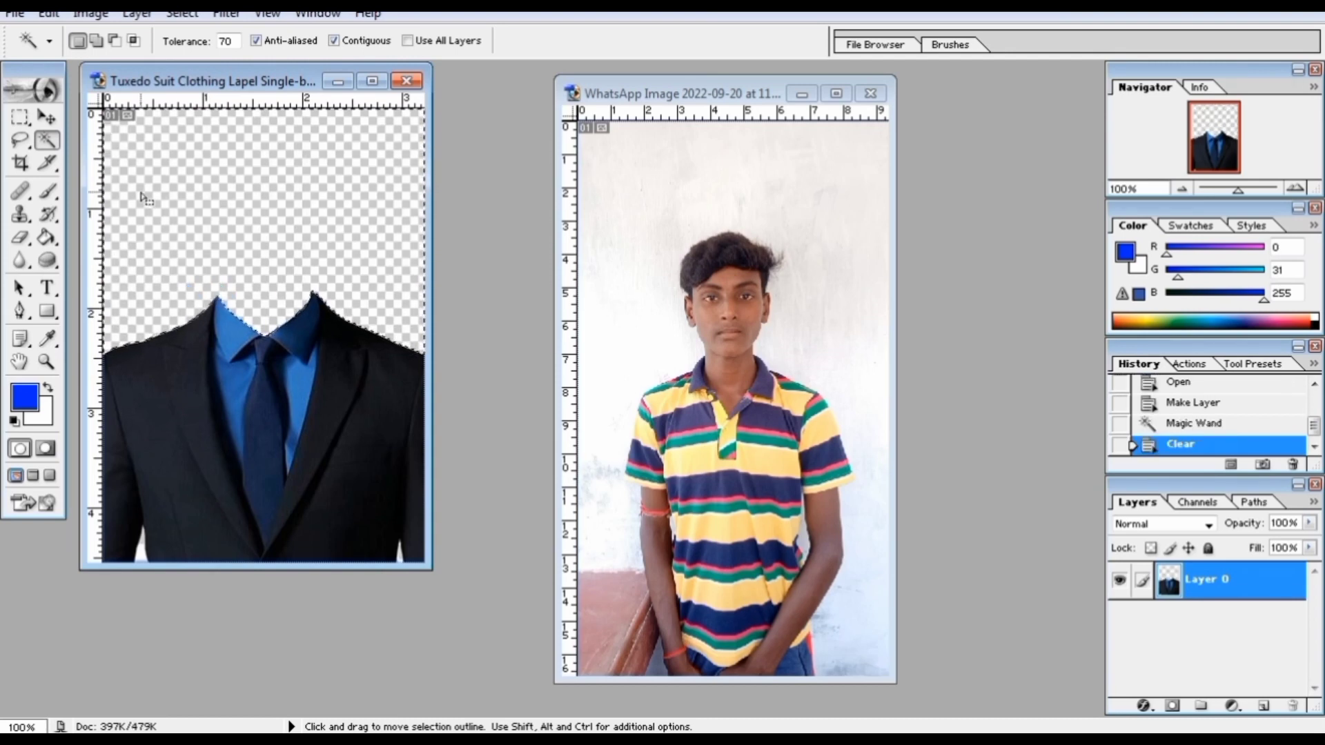
Copy the cut-out suit into the portrait photo and position its collar just below the chin
left_click(50, 124)
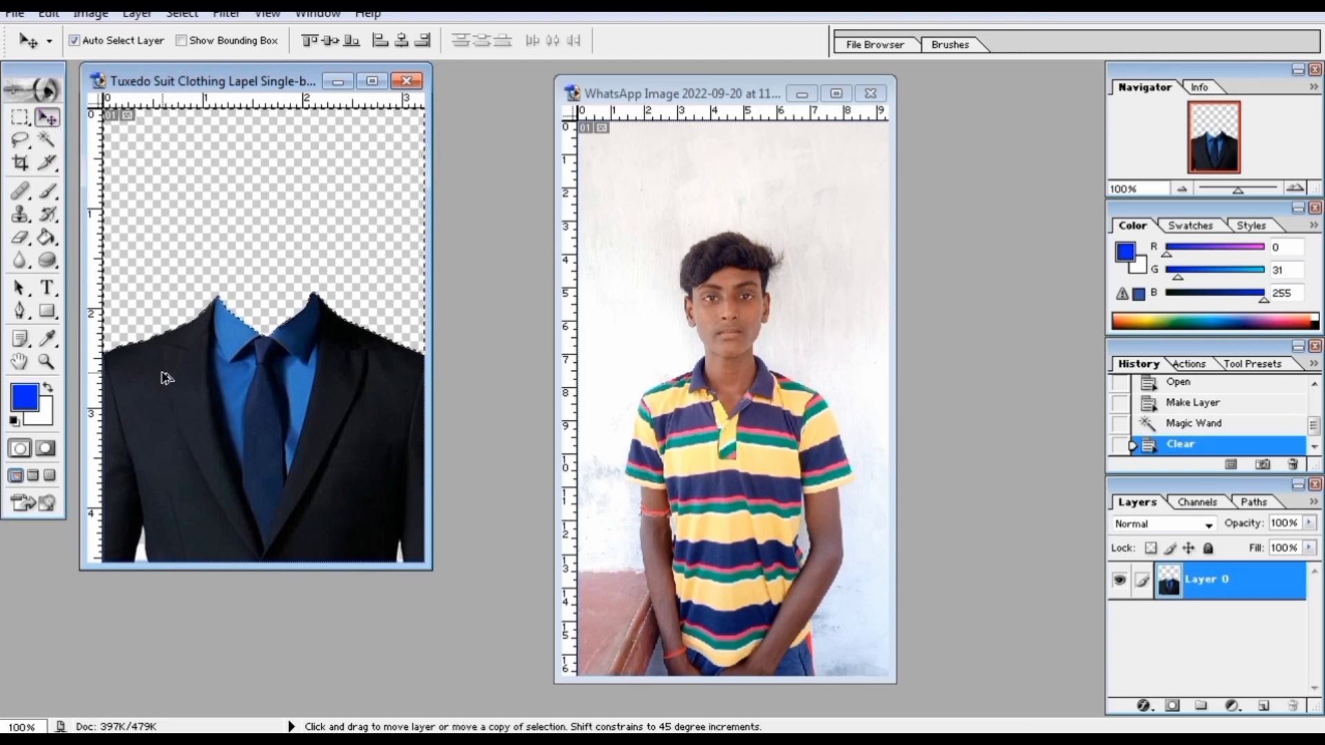
left_click_drag(165, 377, 723, 453)
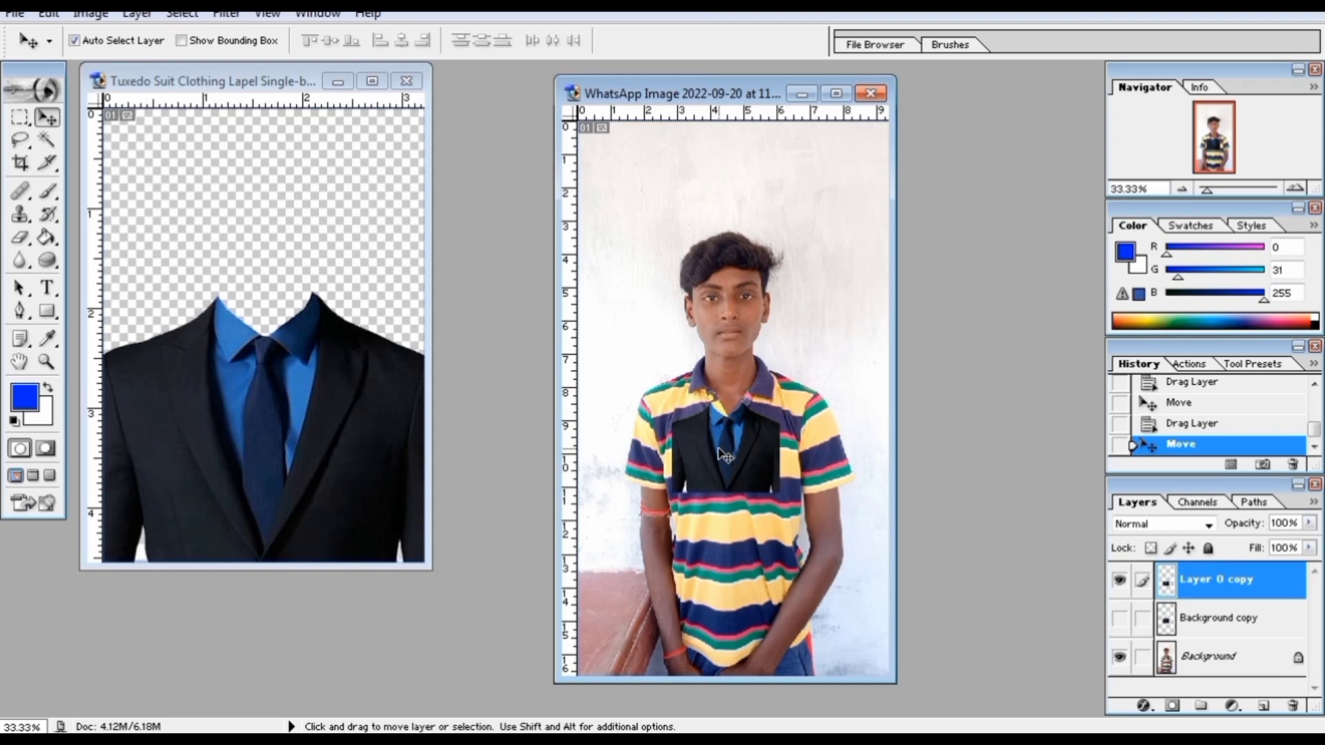
key("ctrl+t")
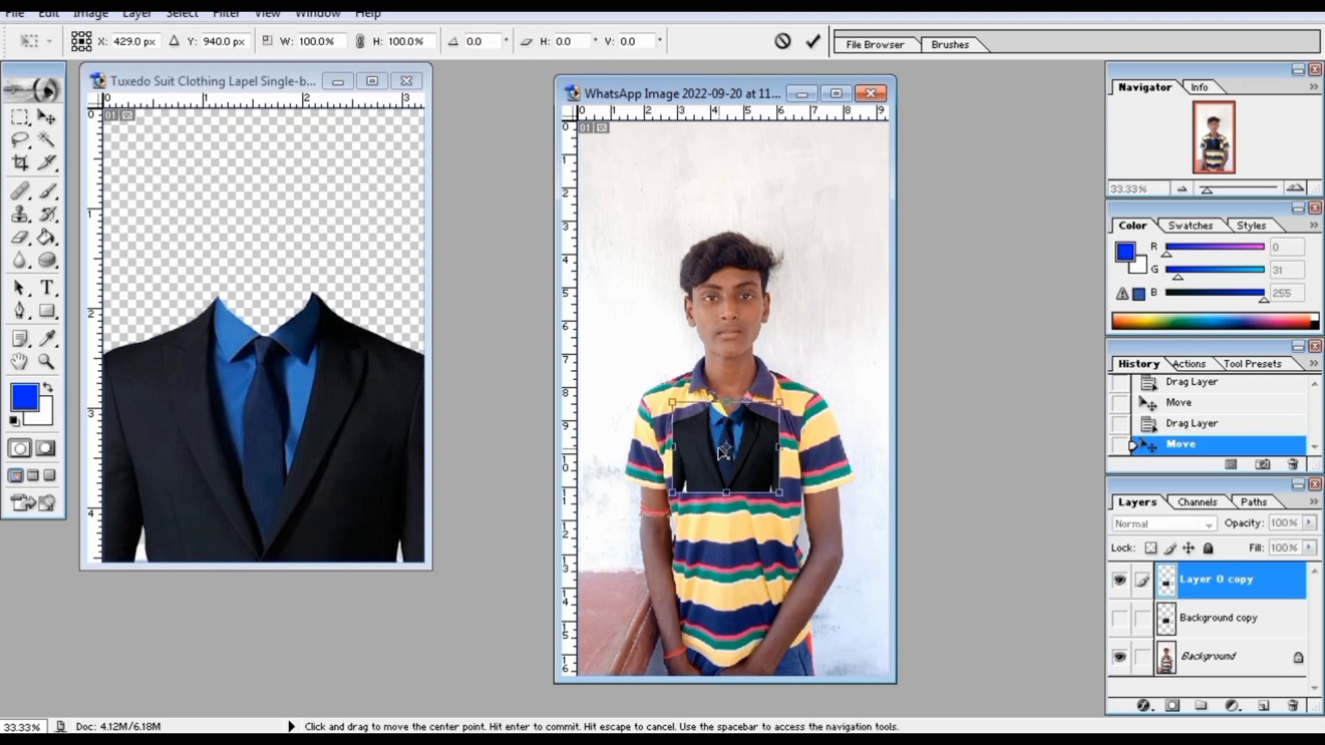
left_click_drag(746, 447, 745, 407)
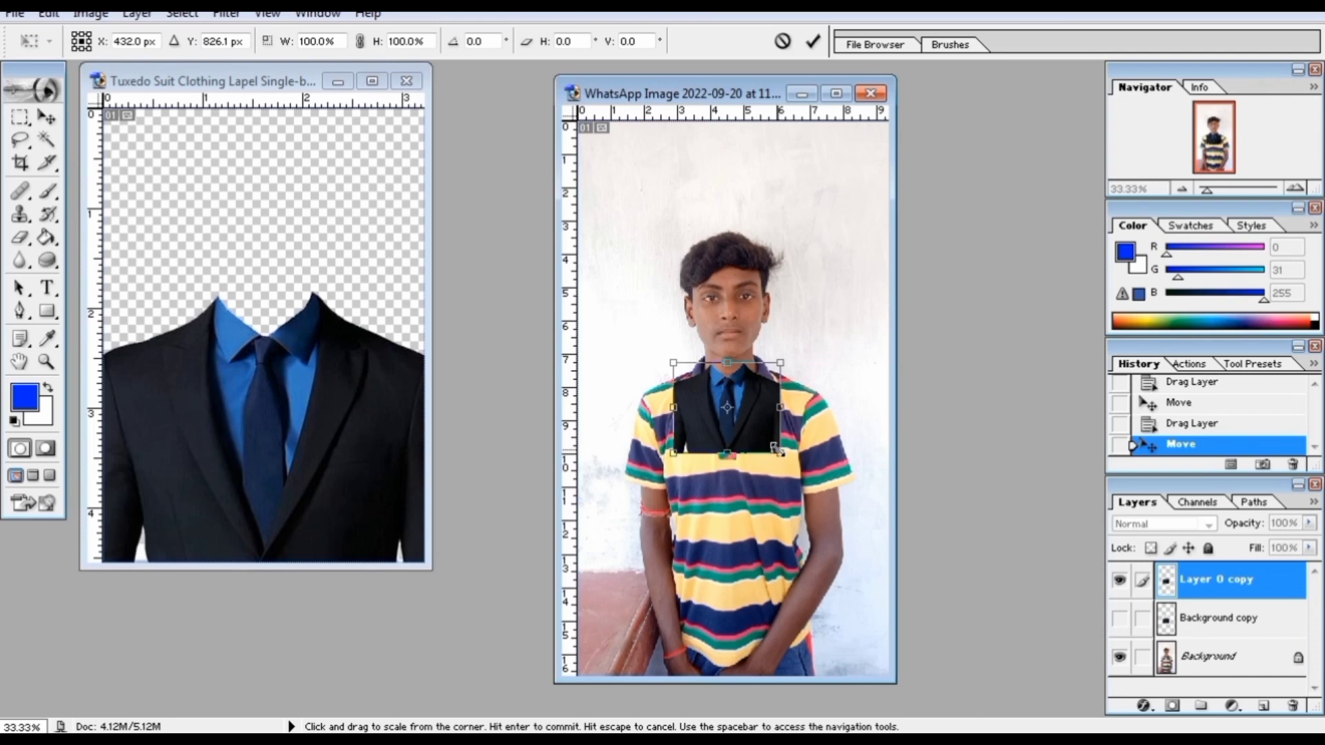
Scale the suit layer to about 152% width and 159% height, and fit its collar against the neck
left_click_drag(776, 449, 811, 486)
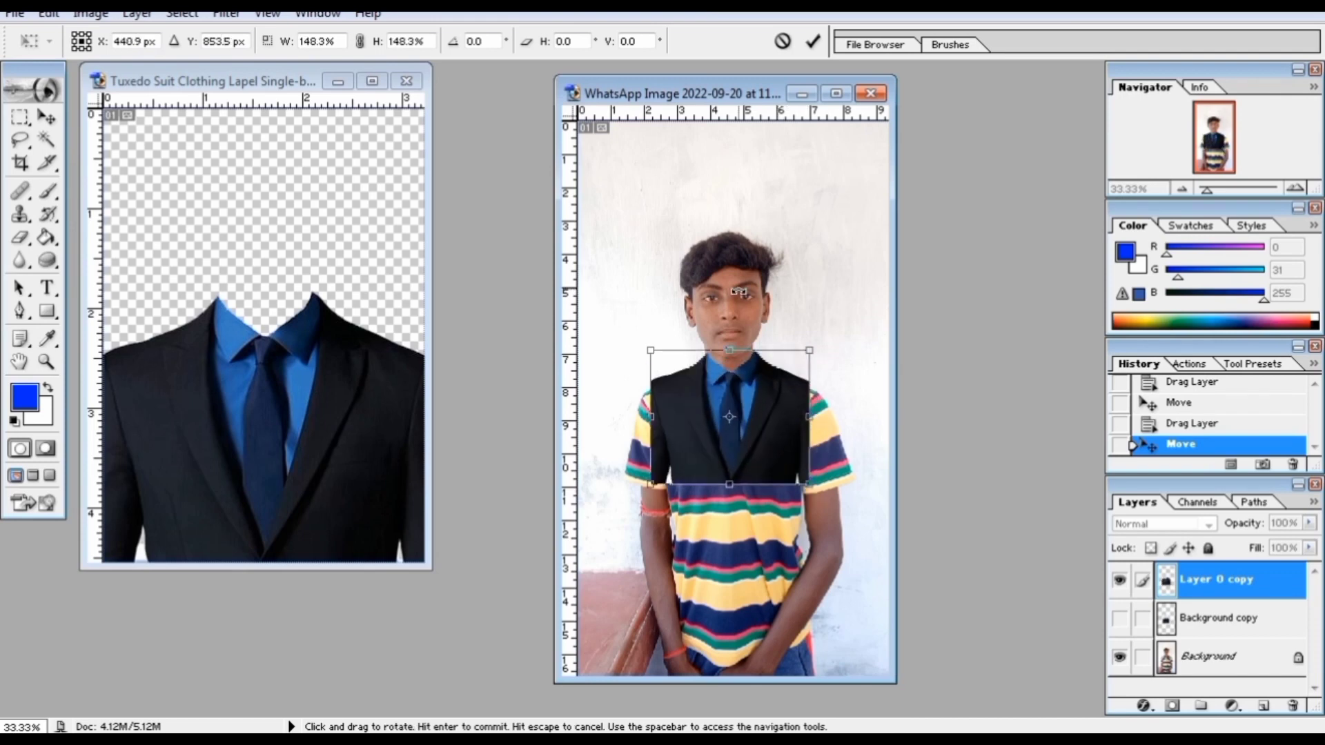
left_click_drag(763, 427, 766, 434)
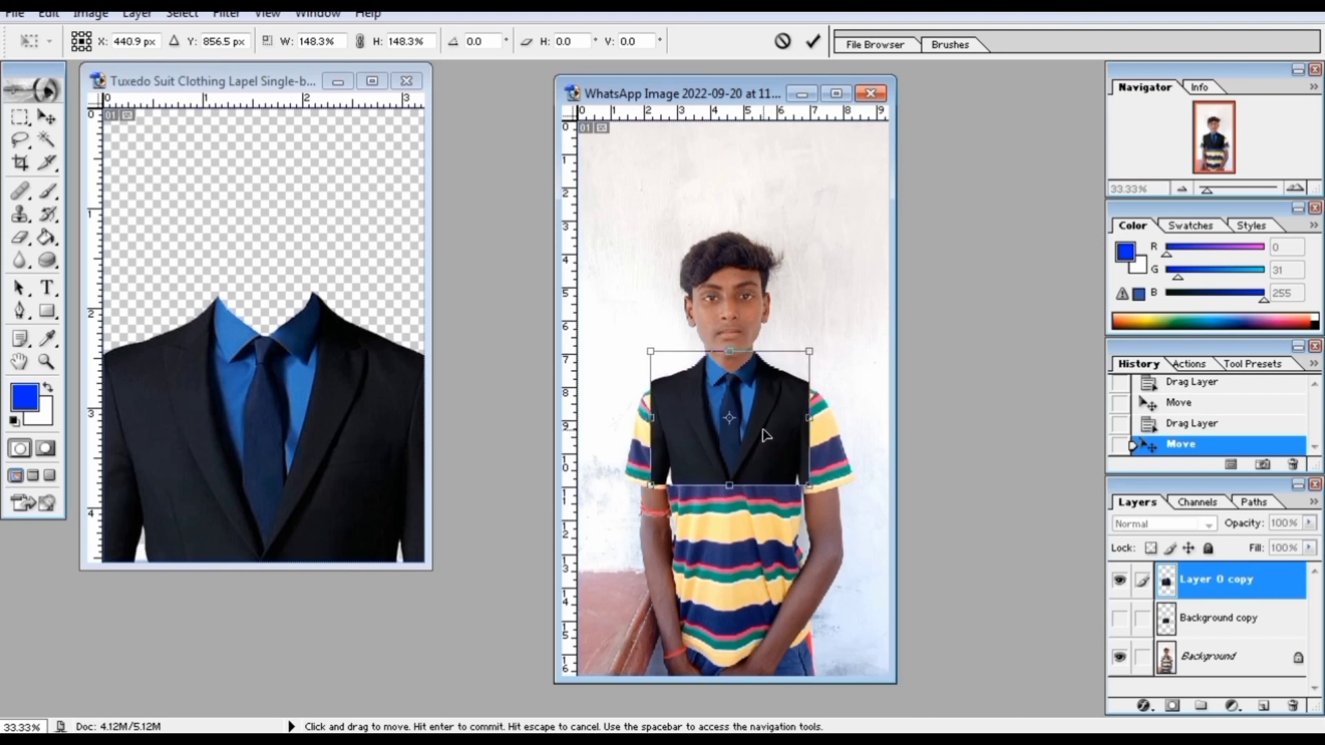
left_click_drag(810, 485, 814, 495)
left_click_drag(782, 457, 780, 457)
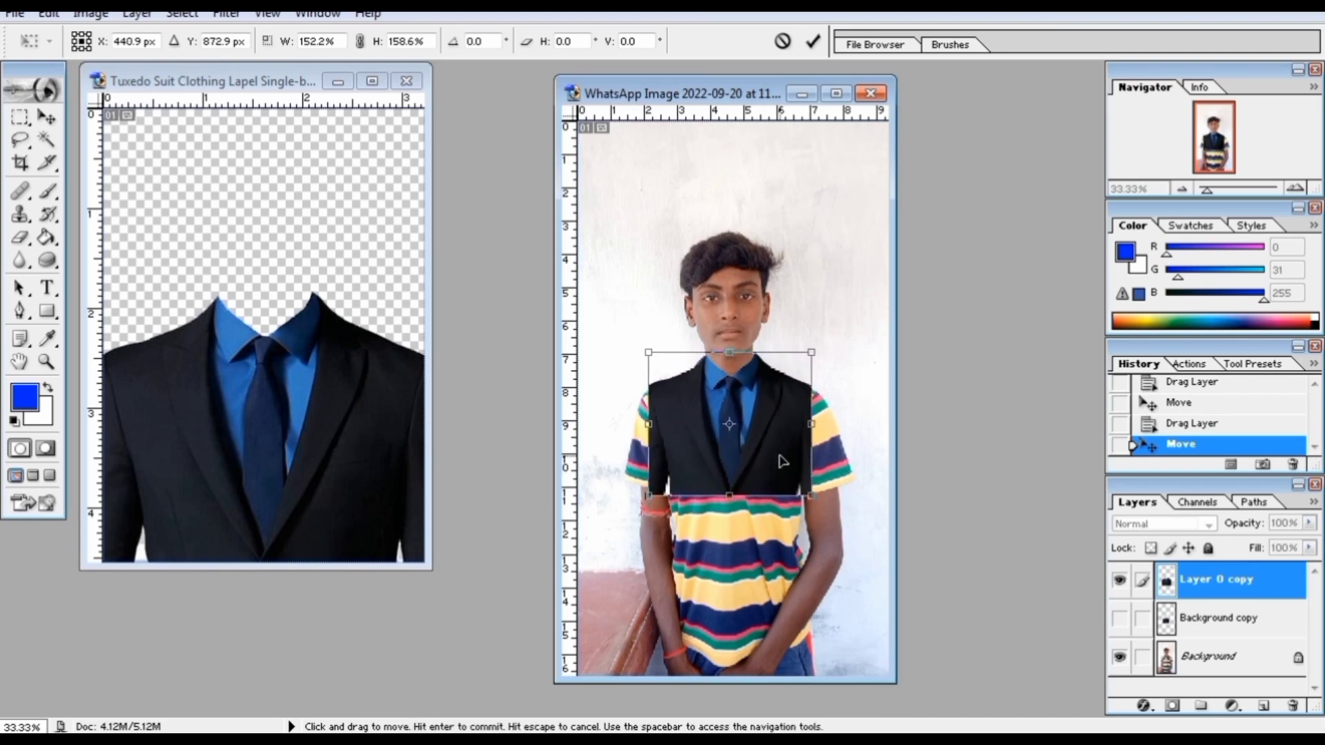
key("Return")
key("Up")
key("ctrl+t")
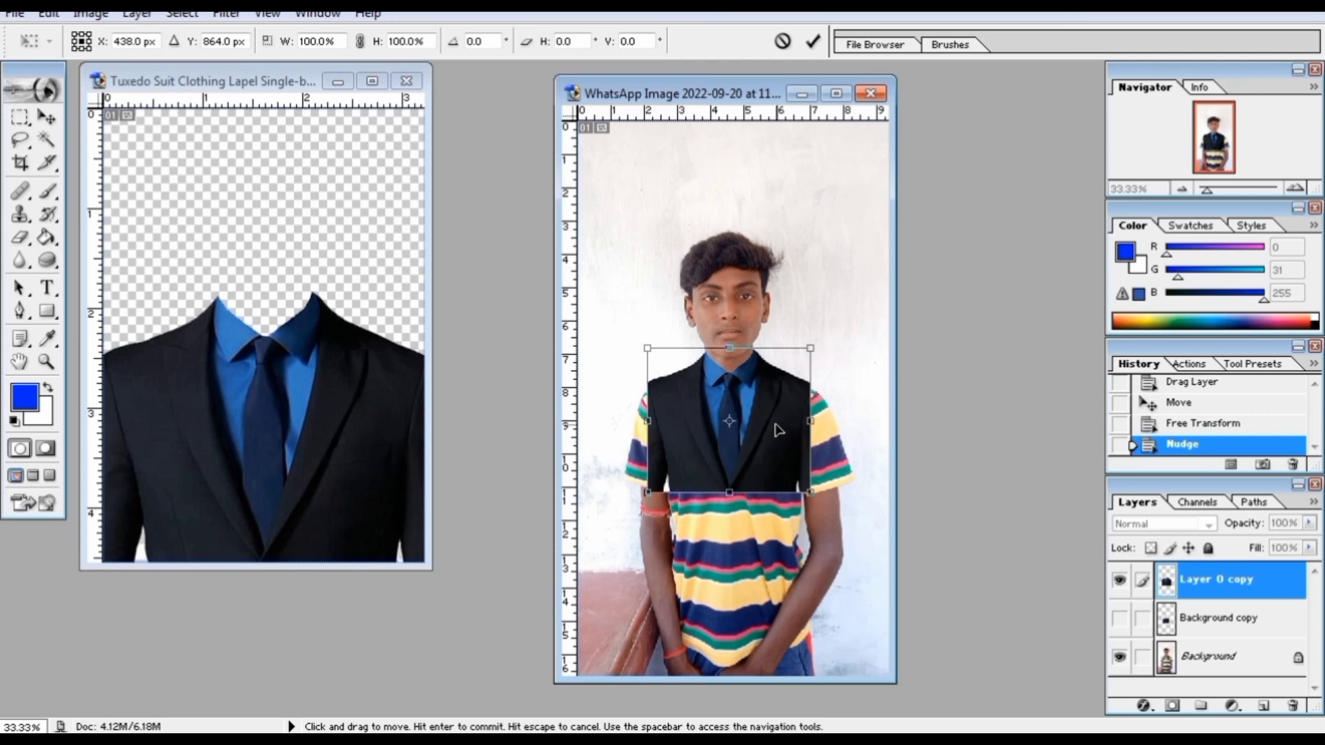
key("Return")
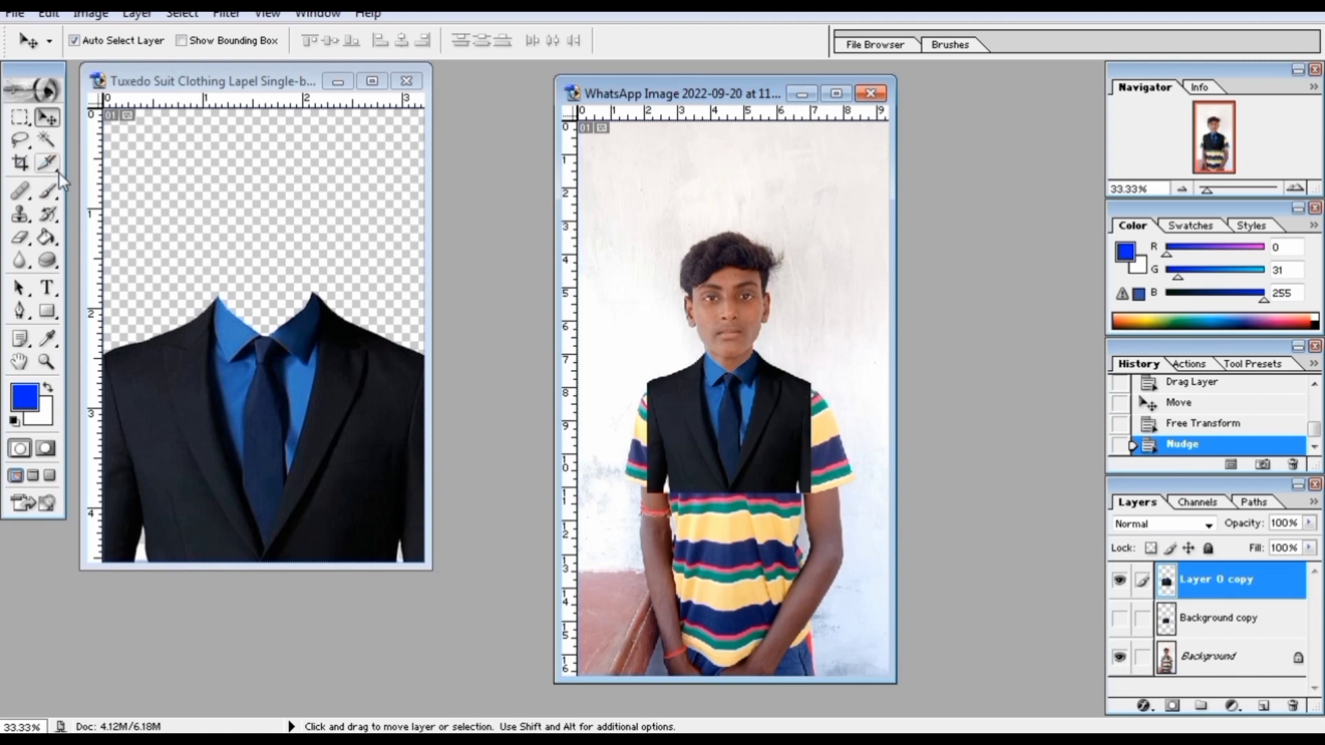
Crop the portrait to 2.6 × 3.6 cm at 300 pixels/inch, framing the head and the suit's shoulders
left_click(22, 164)
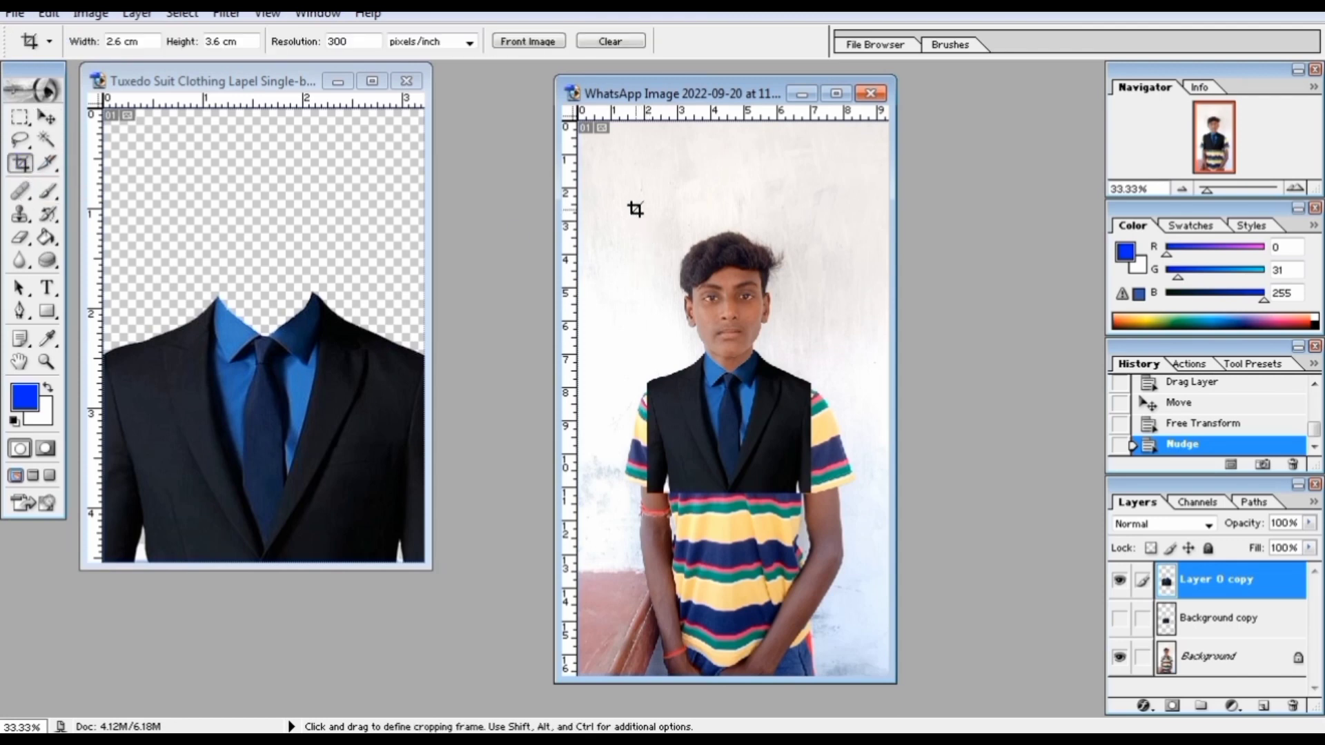
left_click_drag(628, 175, 875, 410)
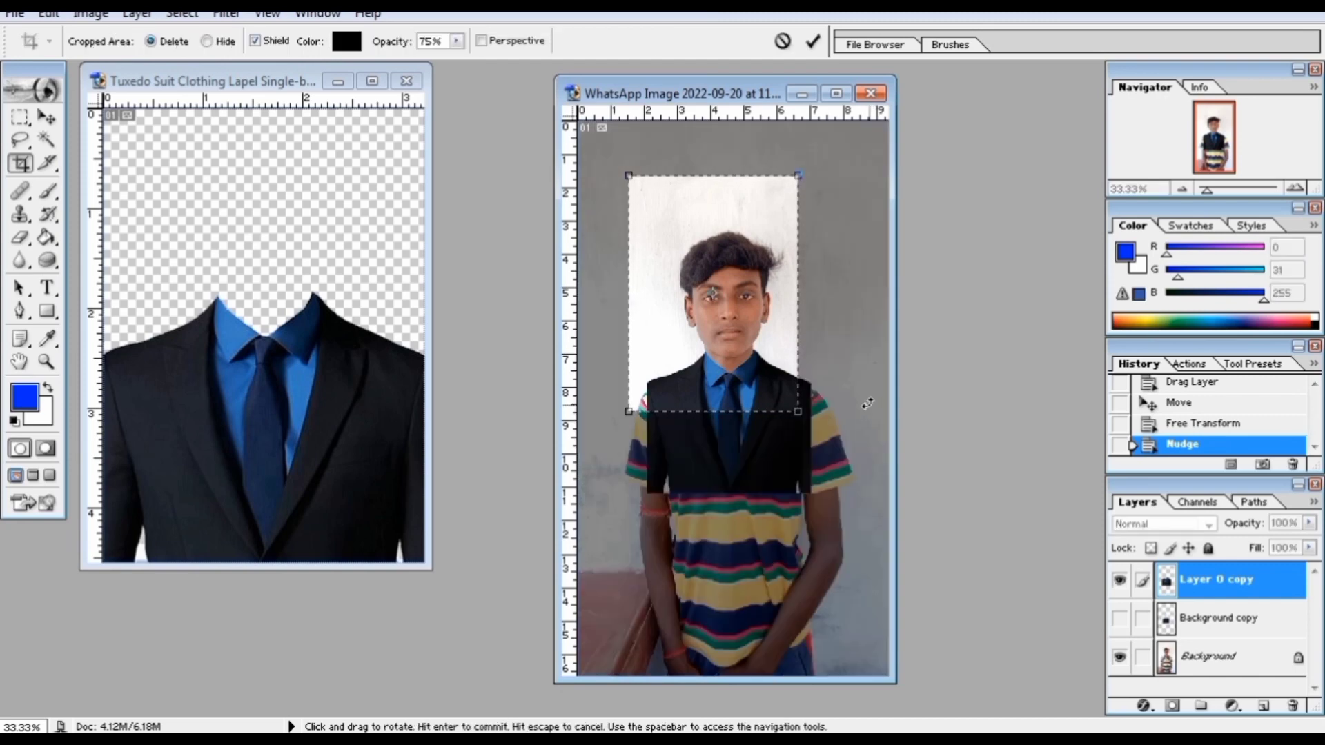
key("Right")
key("Right")
key("Right")
key("Right")
key("Right")
key("Right")
key("Right")
key("Right")
key("Right")
key("Right")
key("Right")
key("Down")
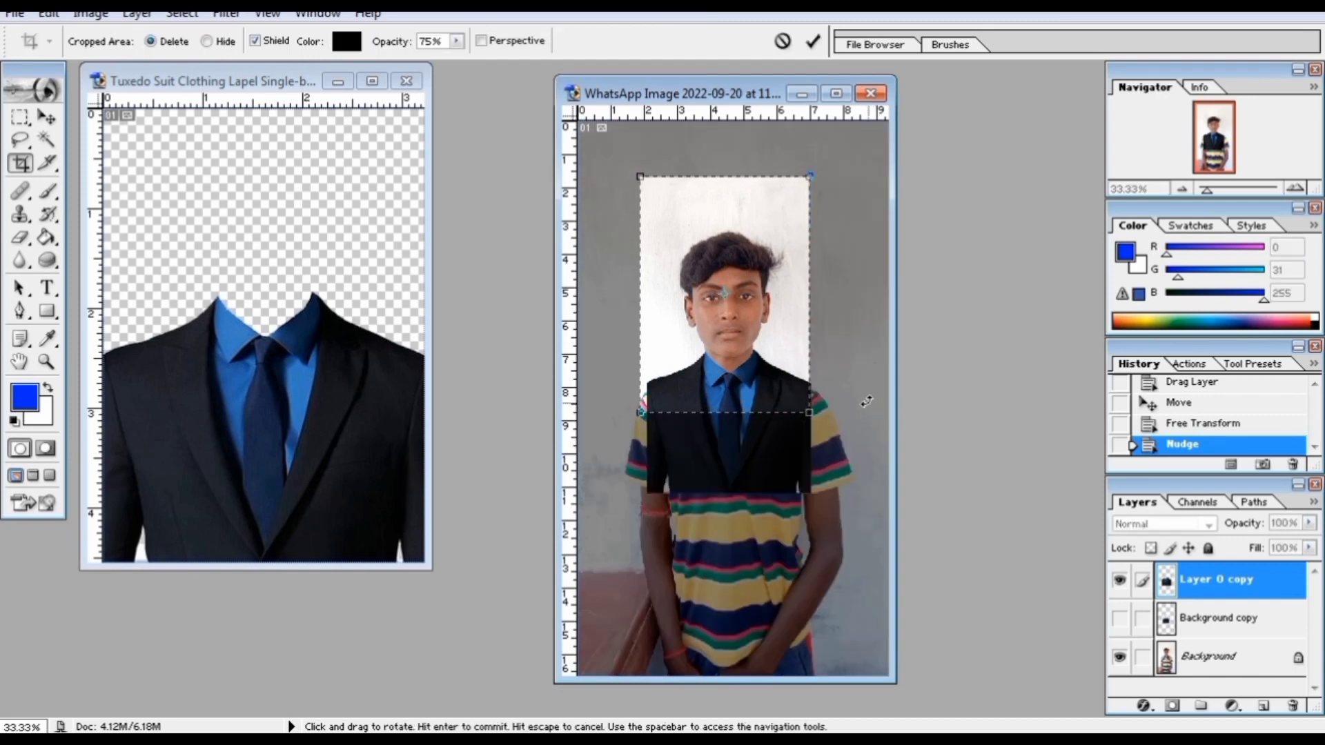
key("Down")
key("Down")
key("Down")
key("Down")
key("Down")
key("Down")
key("Down")
key("Down")
key("Down")
key("Down")
key("Down")
key("Down")
key("Down")
left_click_drag(810, 427, 794, 423)
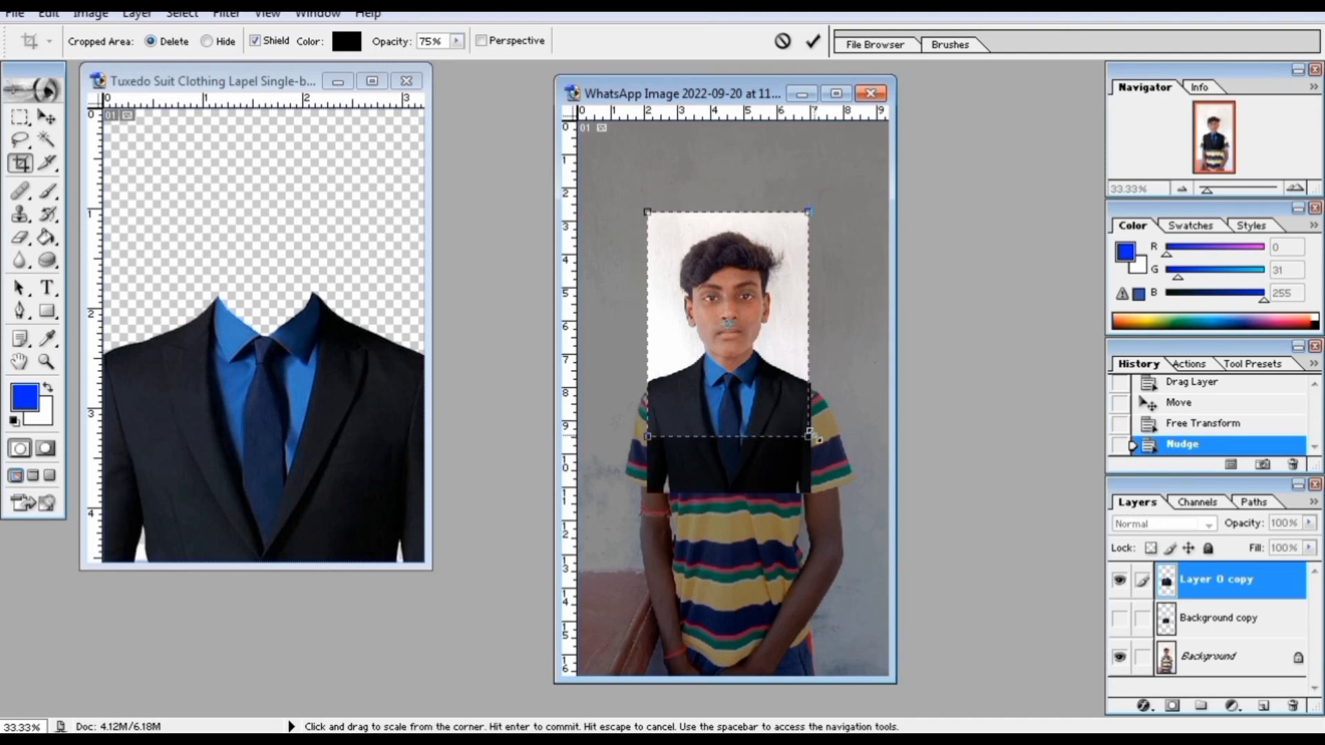
key("Return")
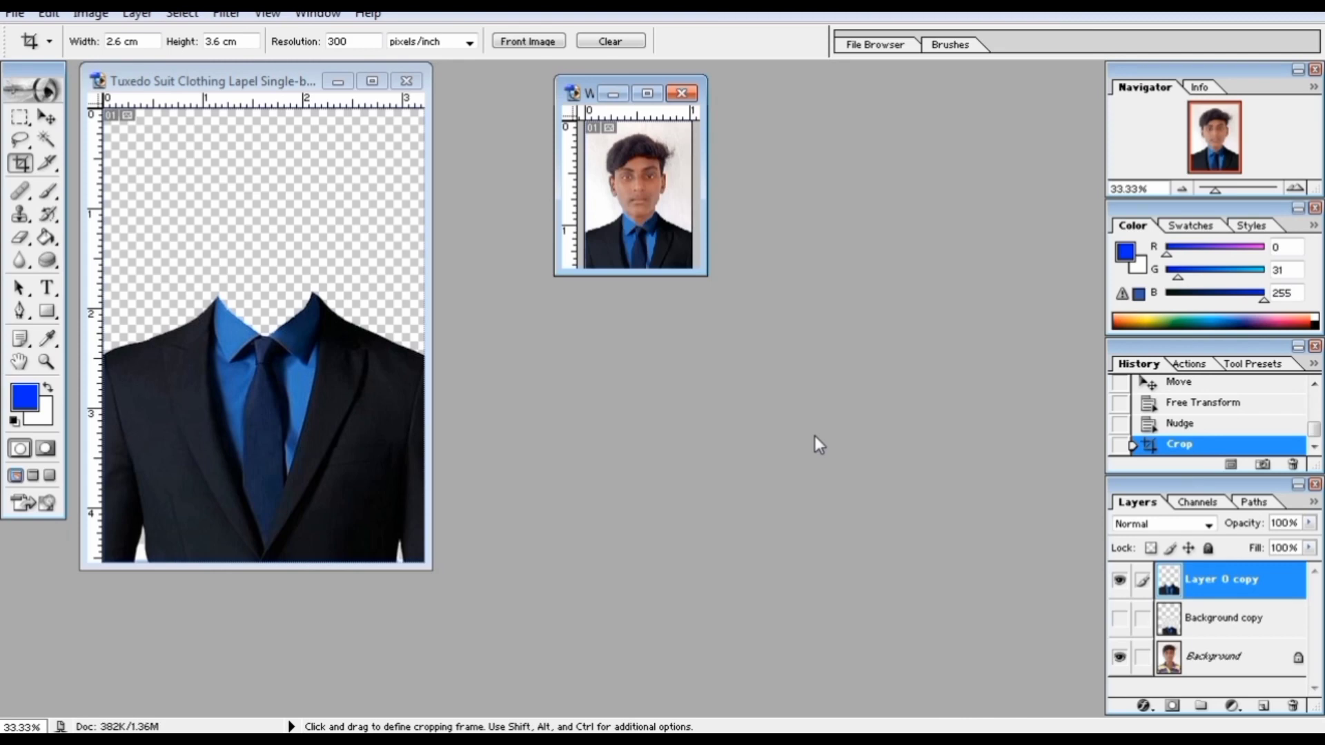
Maximize the cropped photo and cover the stray hair beside the head with cloned wall on the Background layer, using the Clone Stamp
left_click(648, 94)
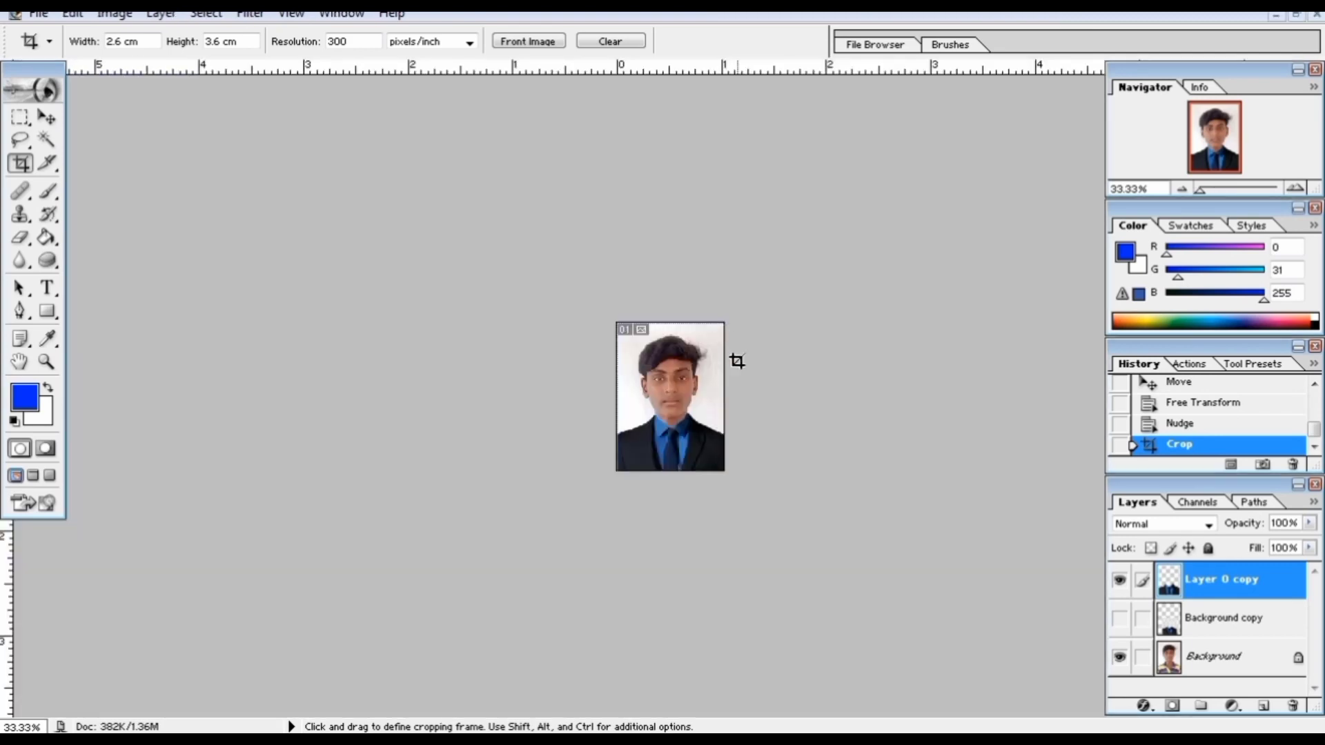
key("v")
key("ctrl+plus")
key("ctrl+plus")
key("ctrl+plus")
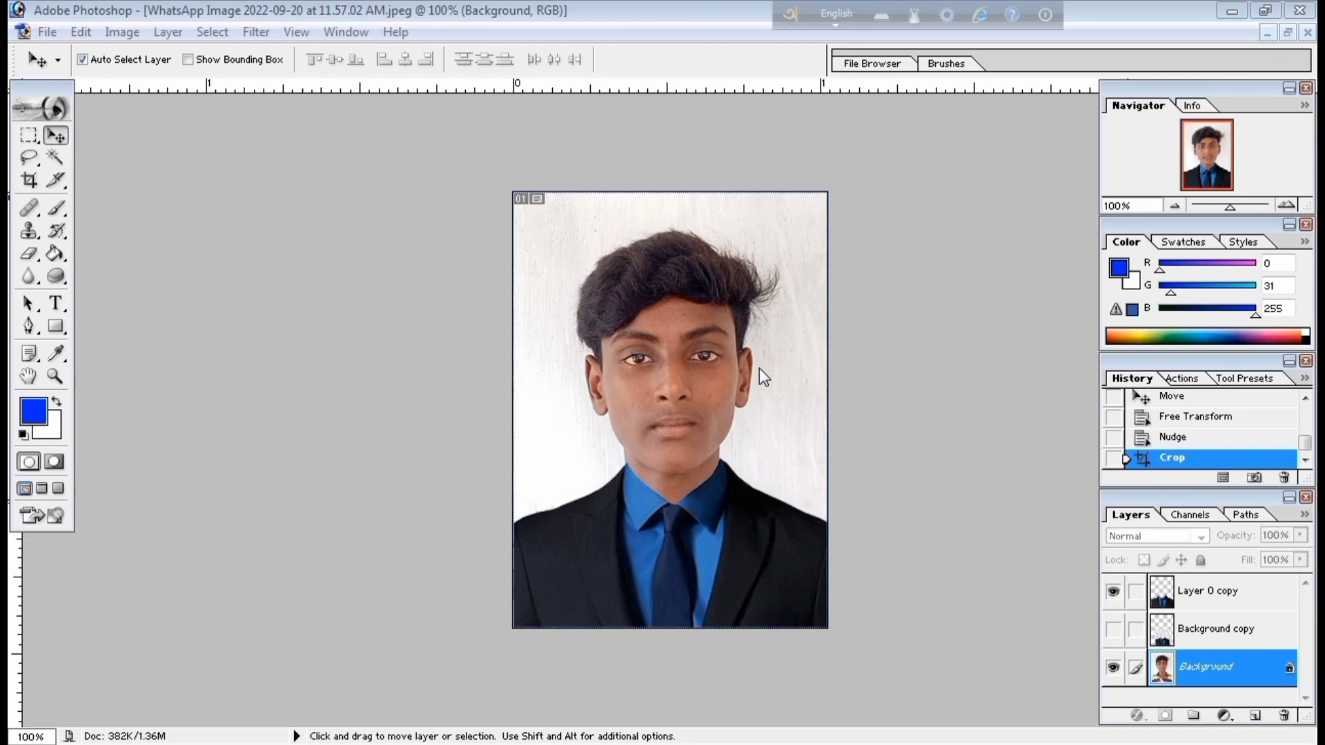
left_click(26, 230)
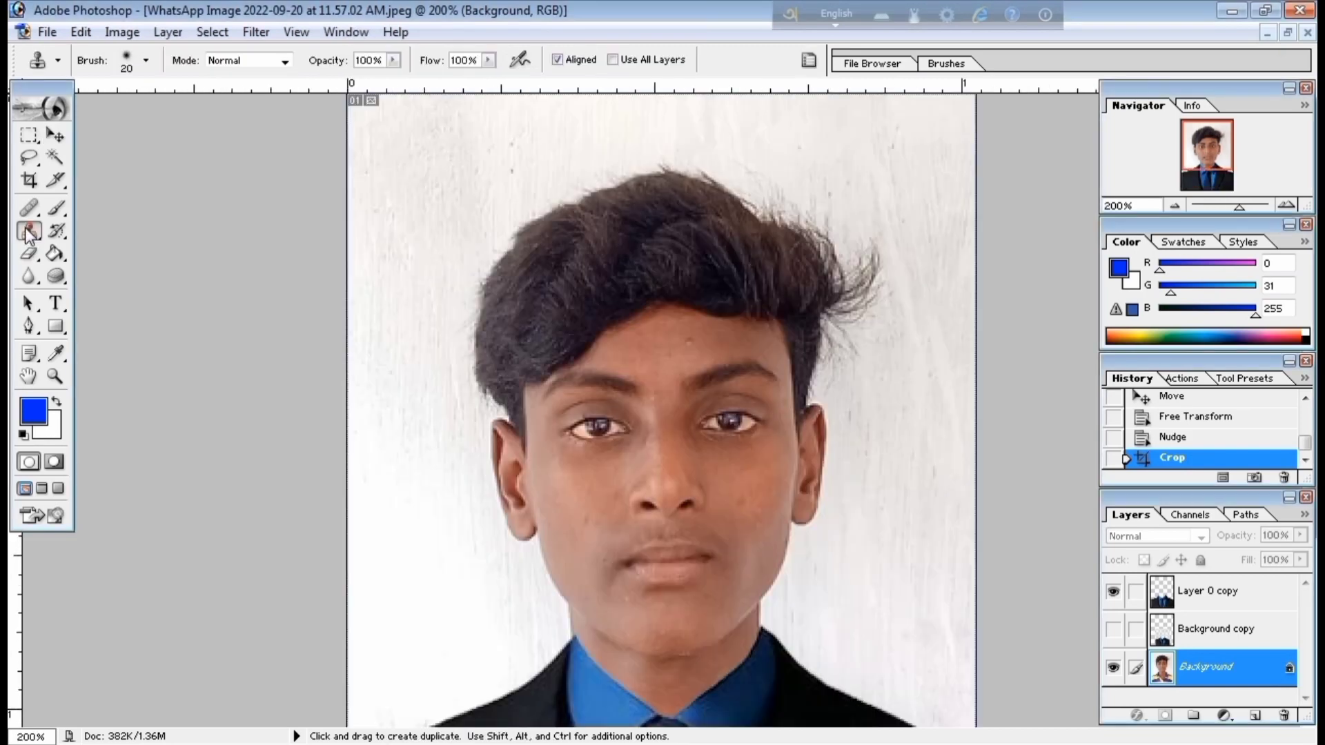
right_click(26, 230)
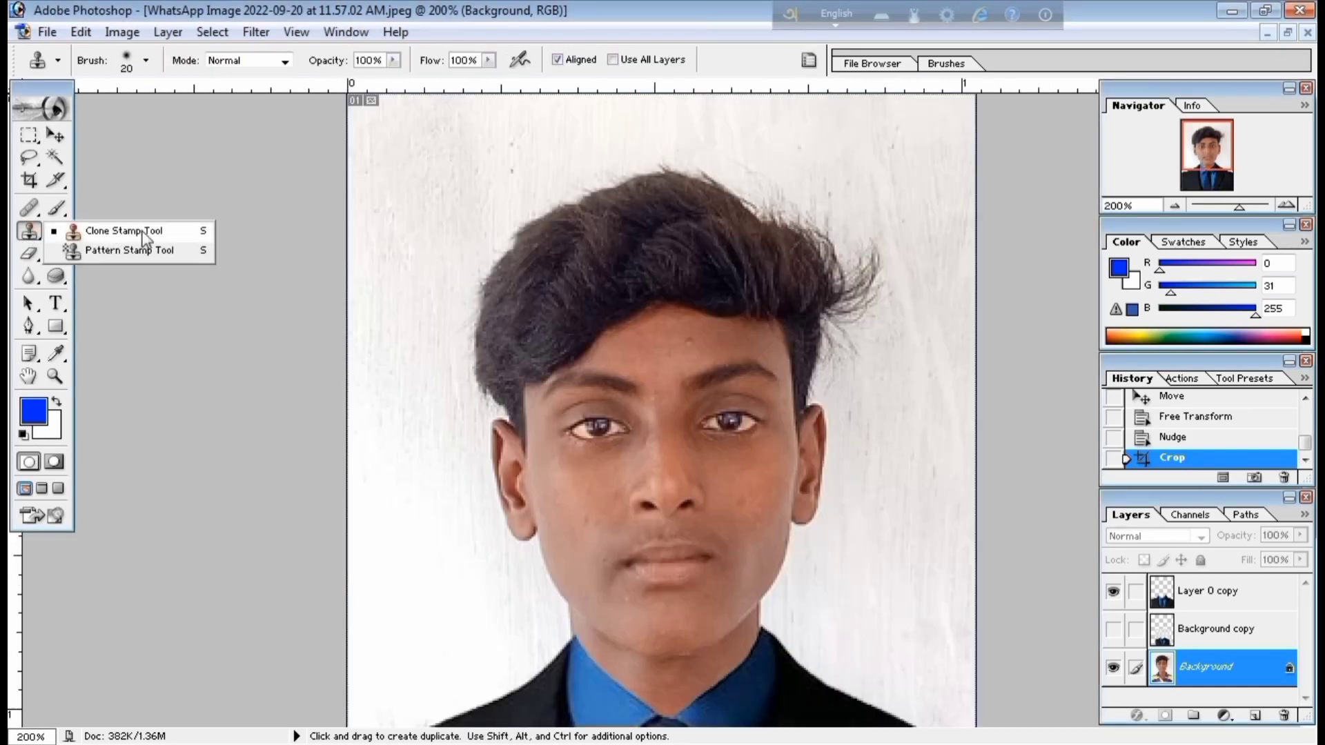
left_click(26, 239)
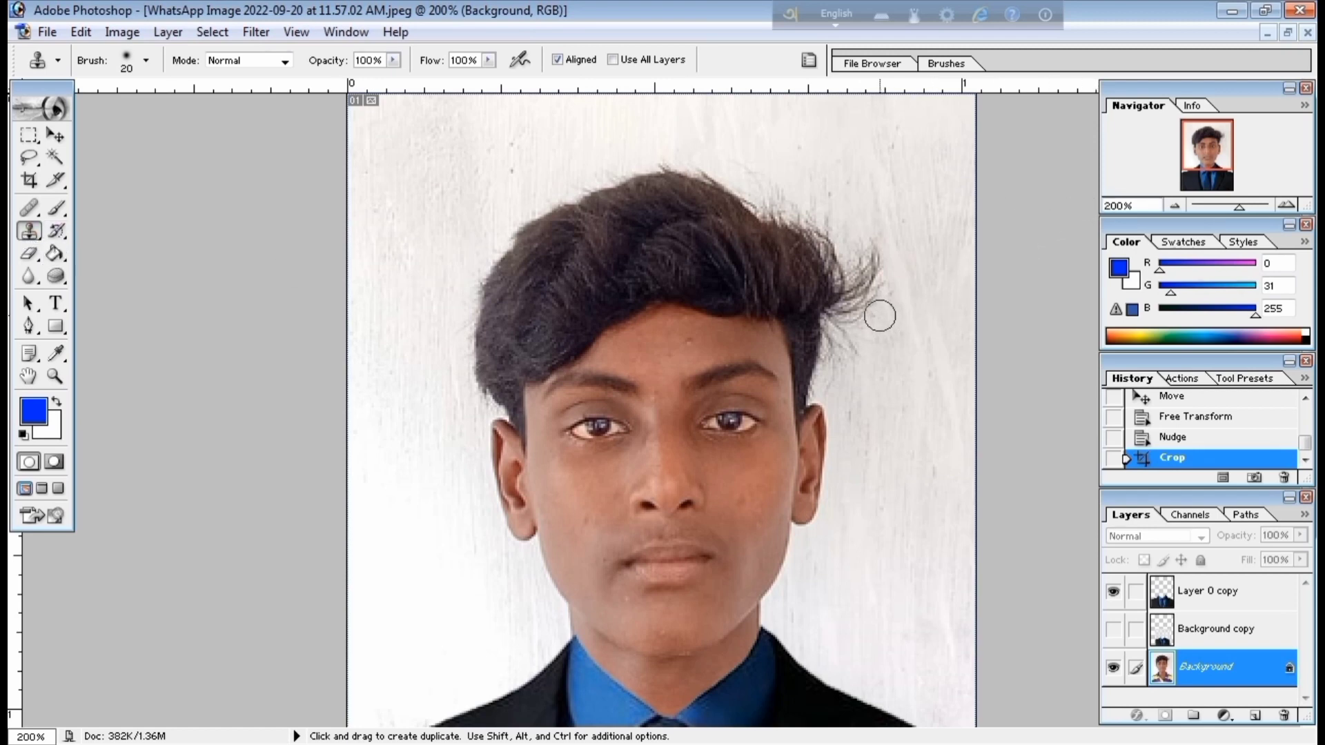
key("alt")
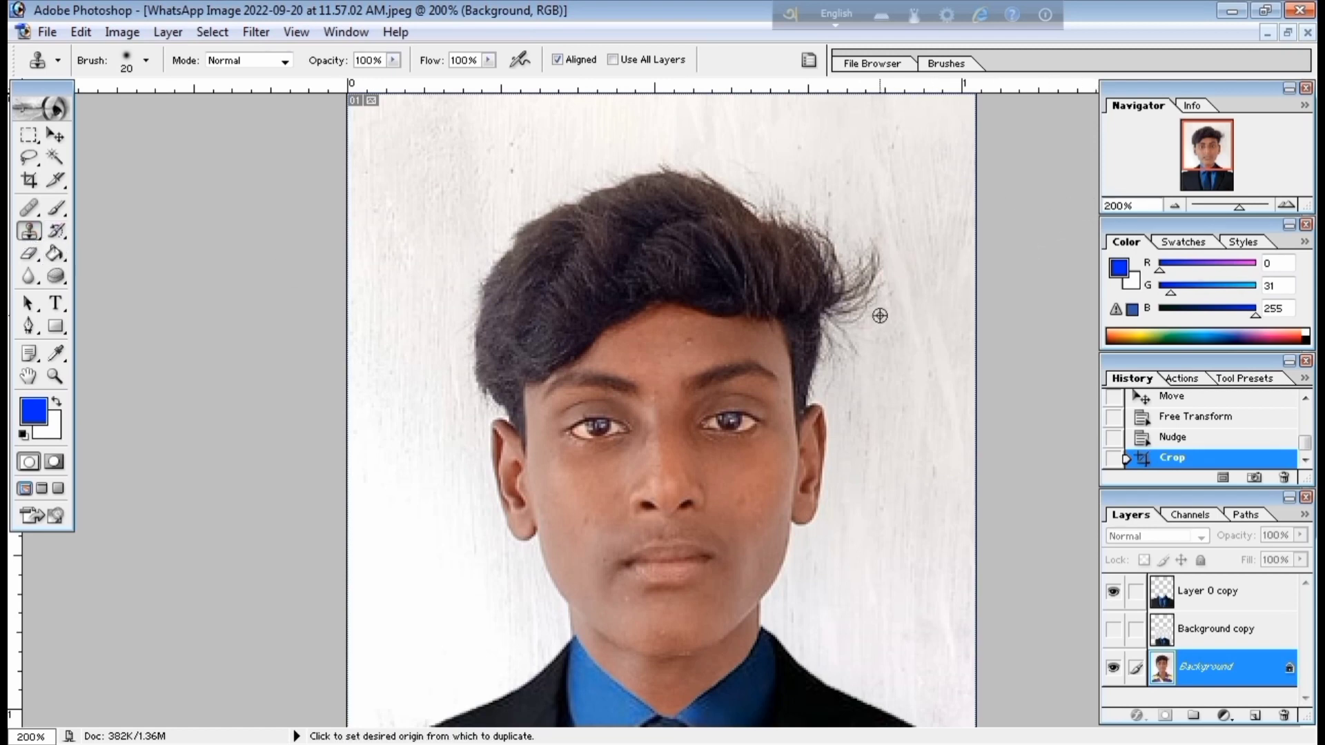
left_click(901, 389, "alt")
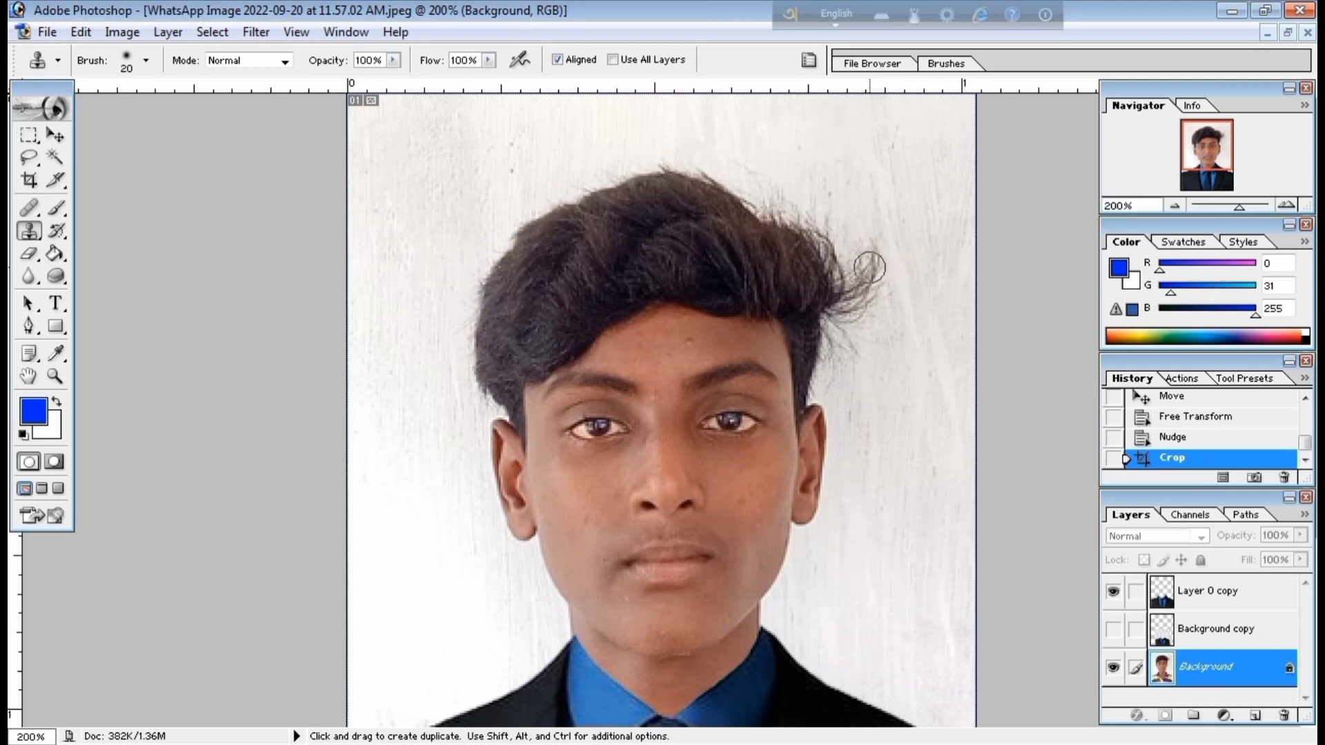
mouse_move(865, 266)
left_mouse_down()
mouse_move(860, 356)
mouse_move(853, 332)
mouse_move(834, 357)
mouse_move(861, 304)
mouse_move(863, 232)
mouse_move(897, 303)
left_mouse_up()
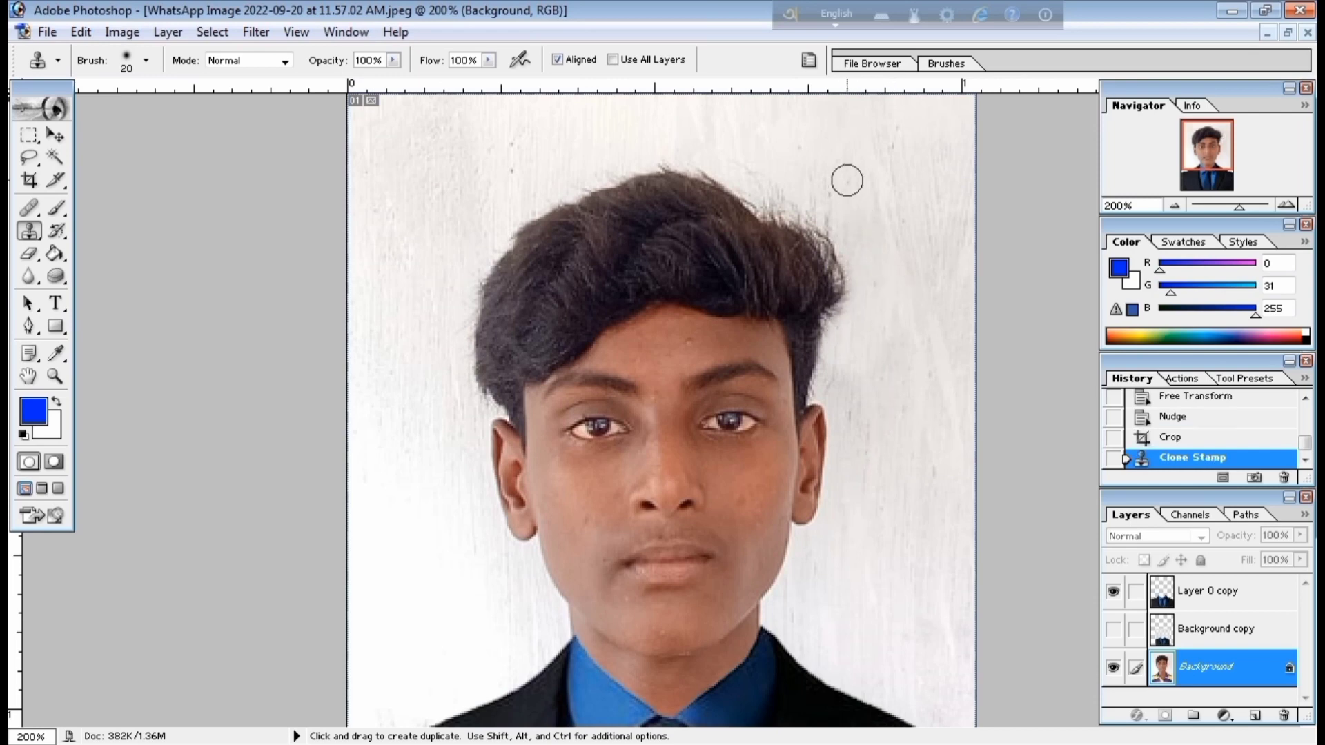
Clone clean wall over the stray hairs along the top and side outline of the hair
left_click(813, 172, "alt")
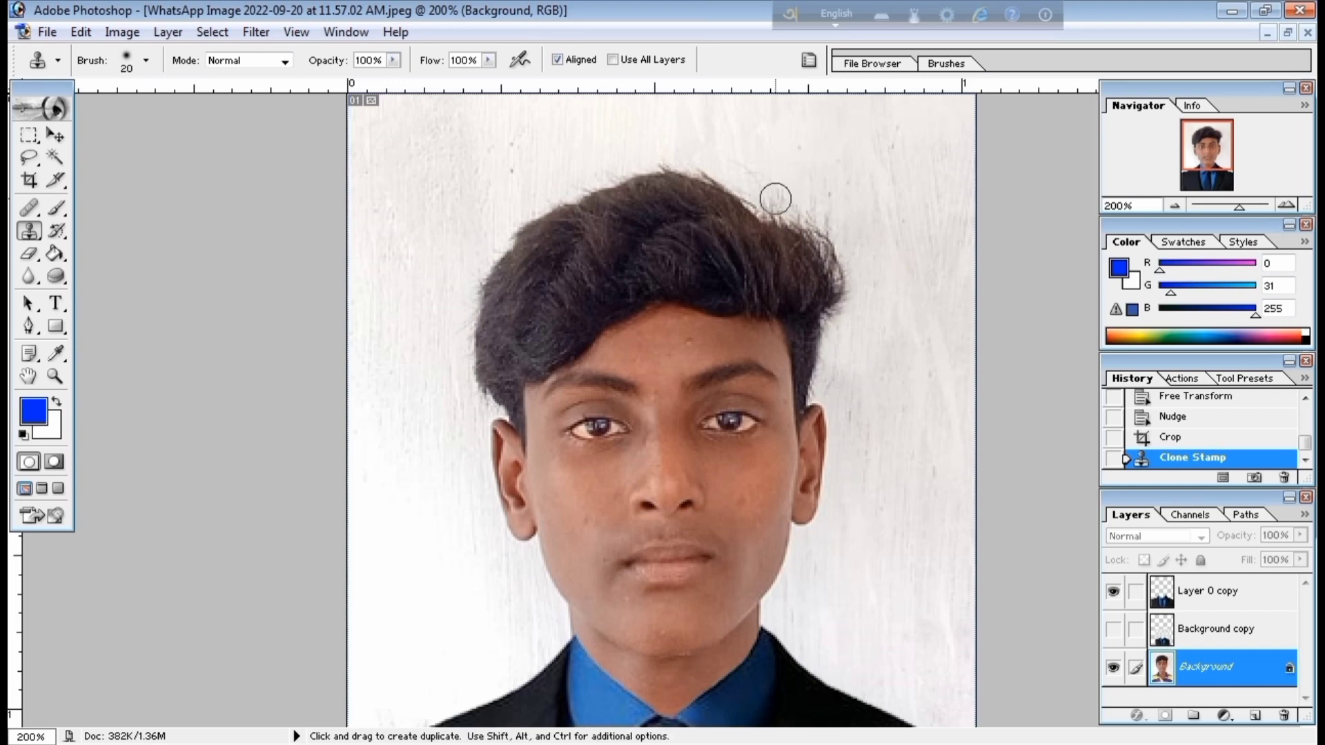
mouse_move(780, 200)
left_mouse_down()
mouse_move(834, 221)
mouse_move(843, 276)
mouse_move(839, 239)
mouse_move(819, 221)
left_mouse_up()
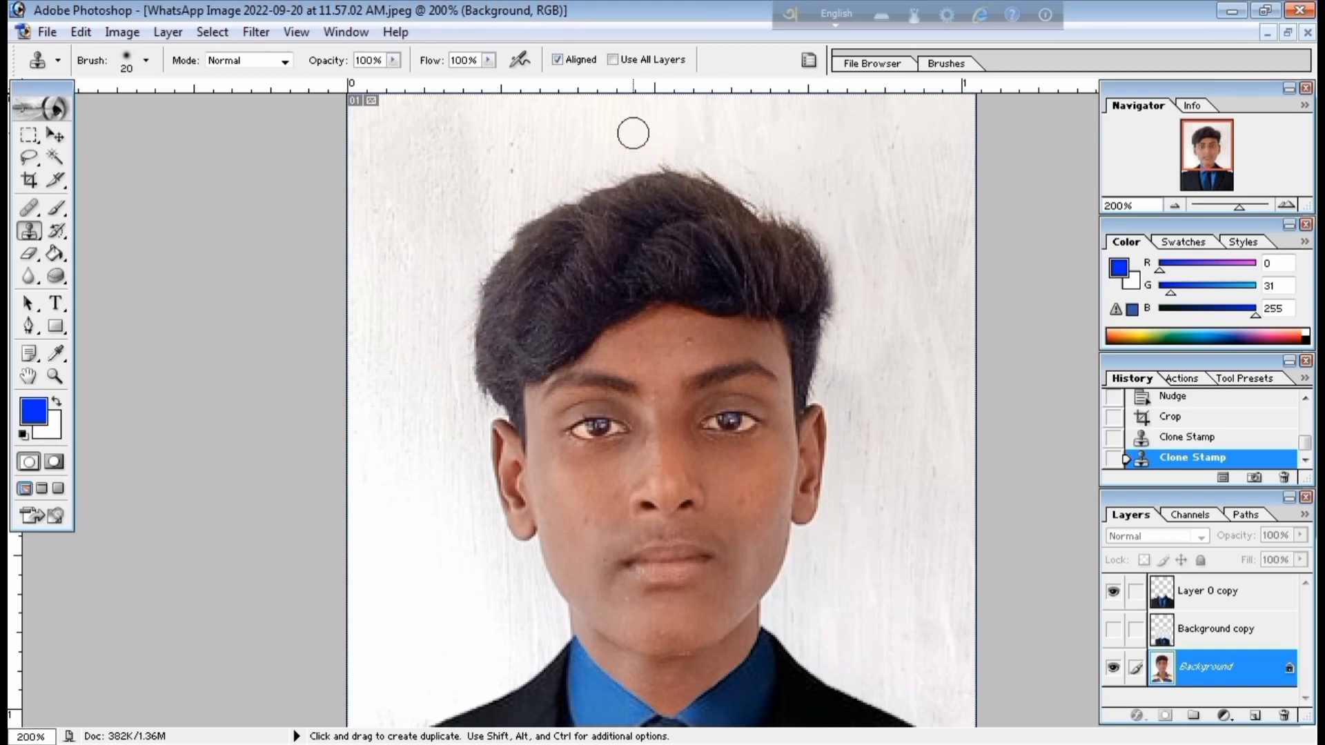
left_click_drag(715, 160, 675, 145)
Flatten the portrait image, discarding its hidden layers
key("ctrl+minus")
key("ctrl+minus")
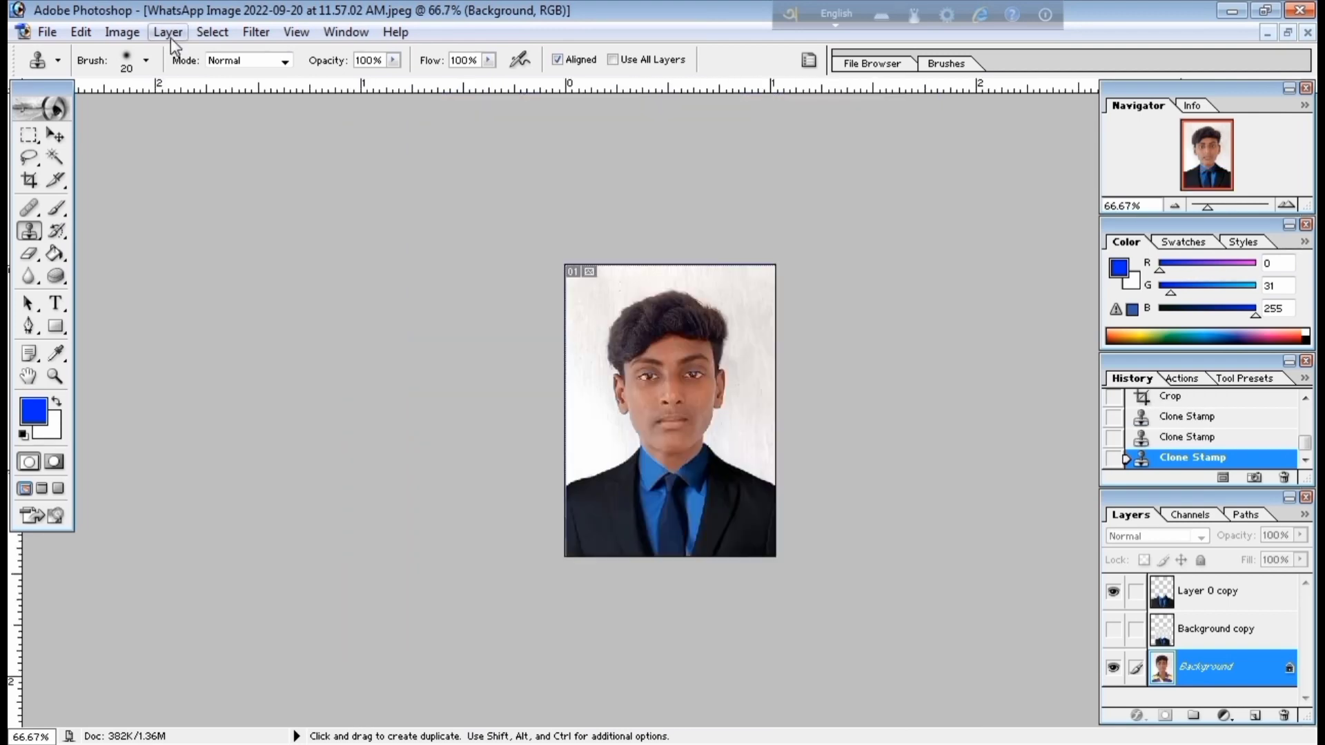
left_click(169, 32)
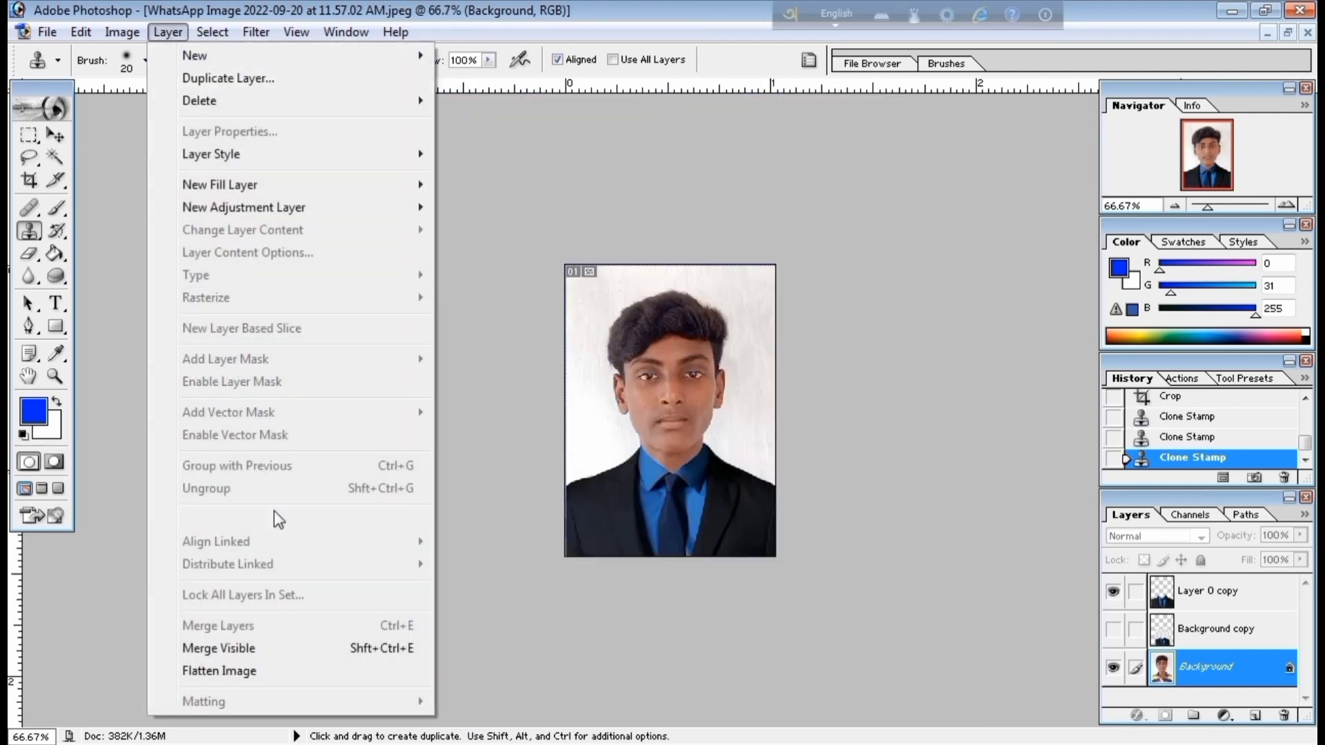
left_click(212, 673)
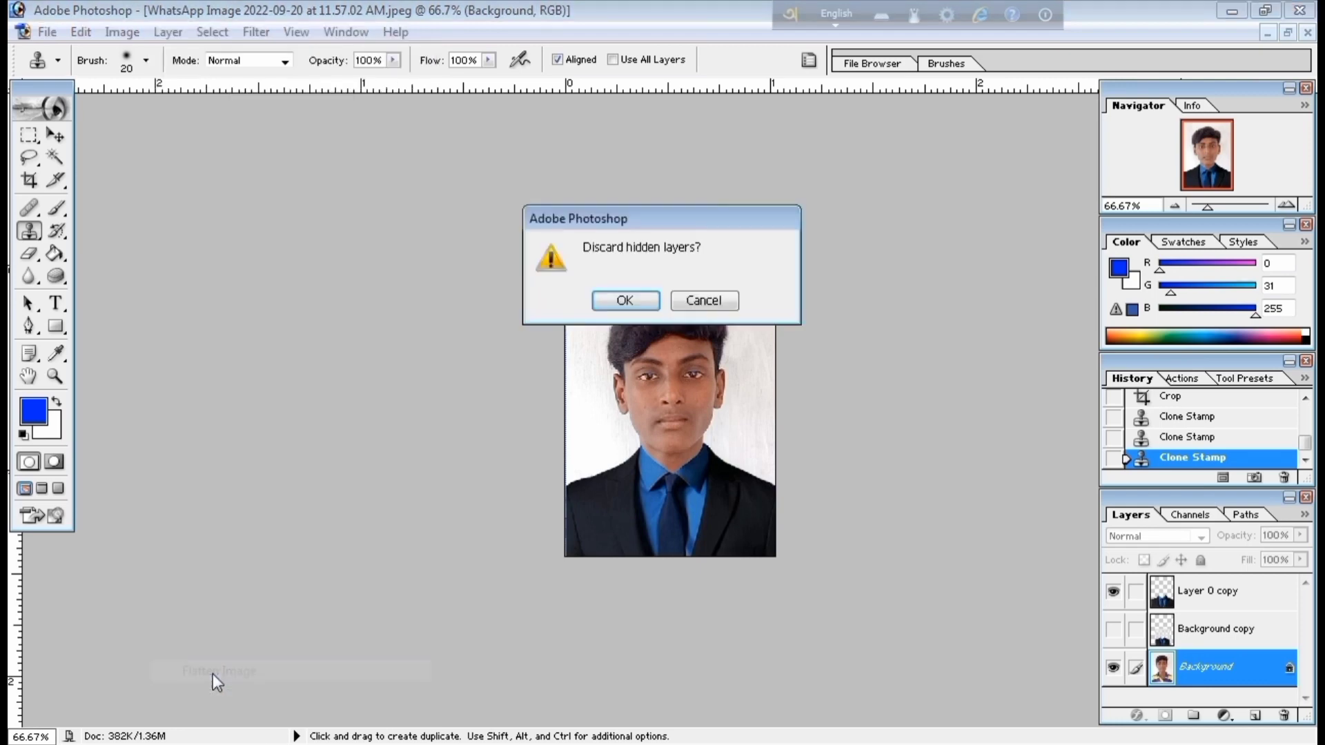
left_click(623, 304)
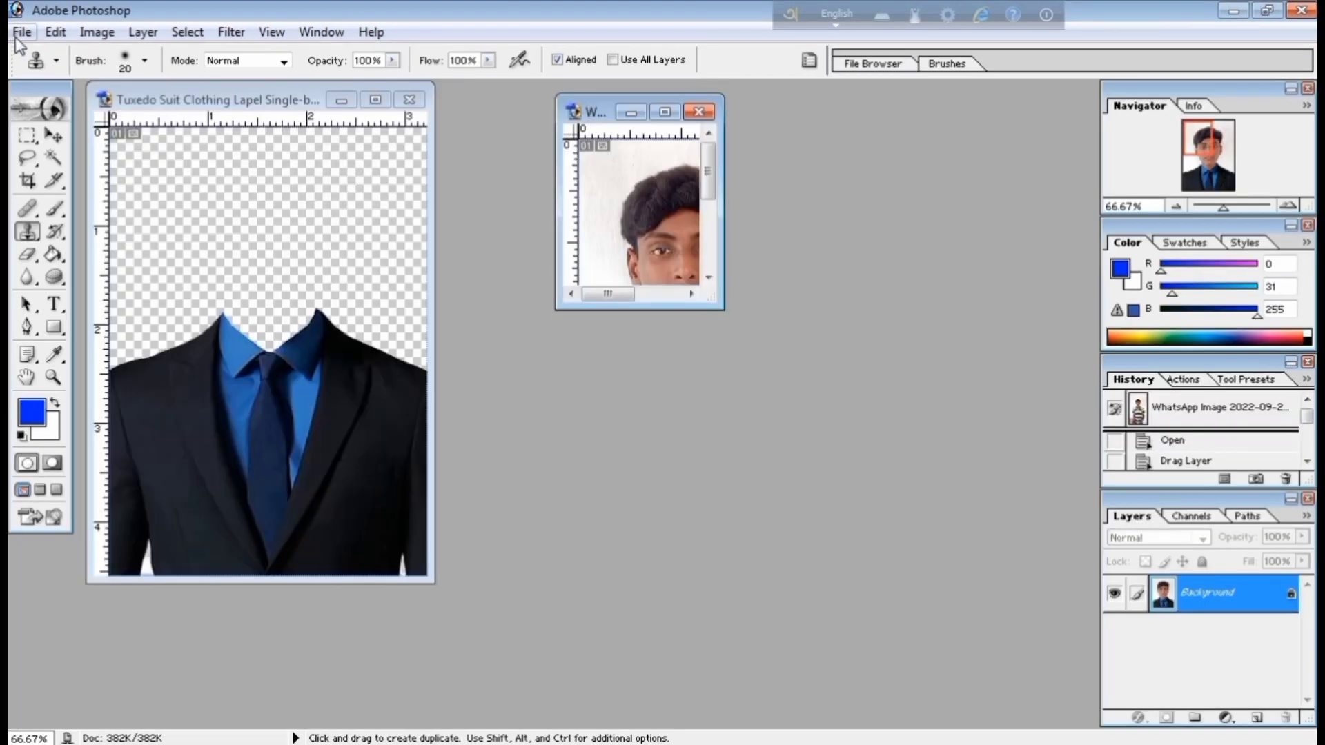
Create a white A4 document, 210 × 297 mm at 300 pixels/inch in RGB Color, and place its window beside the suit image
left_click(22, 32)
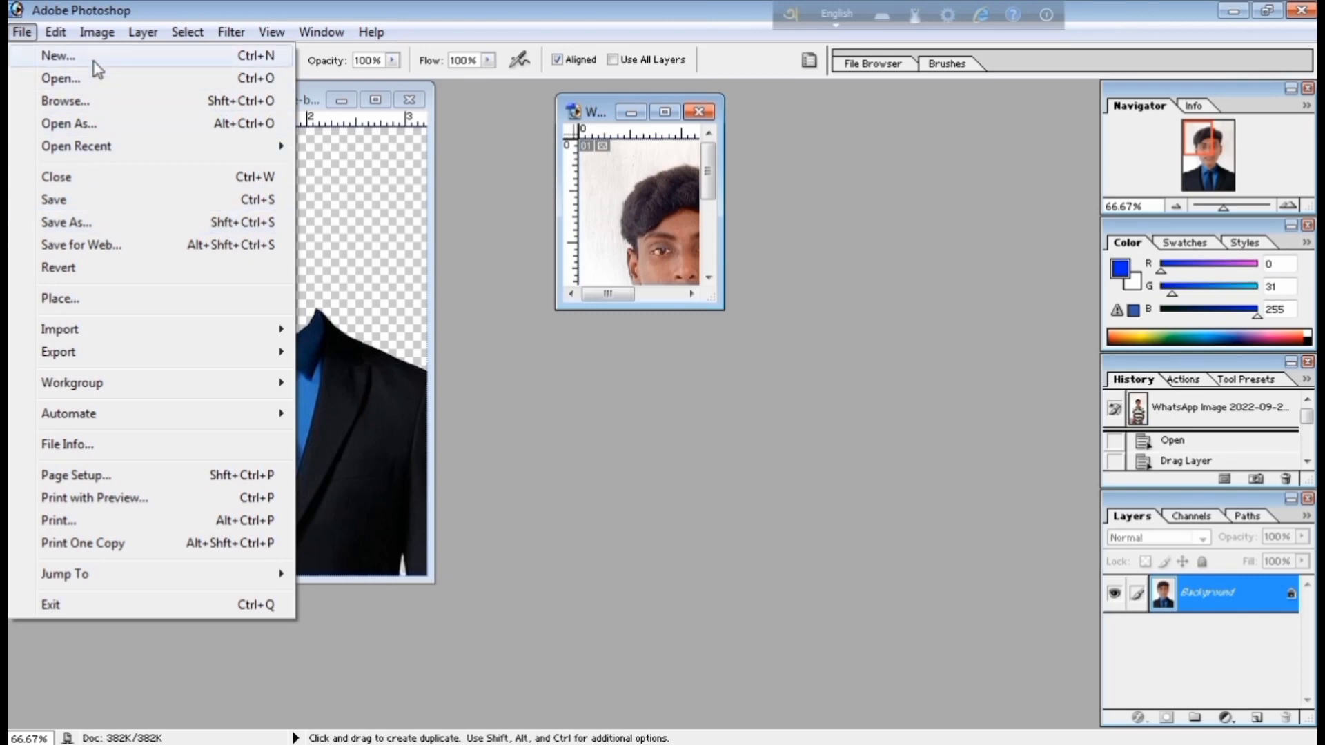
left_click(74, 61)
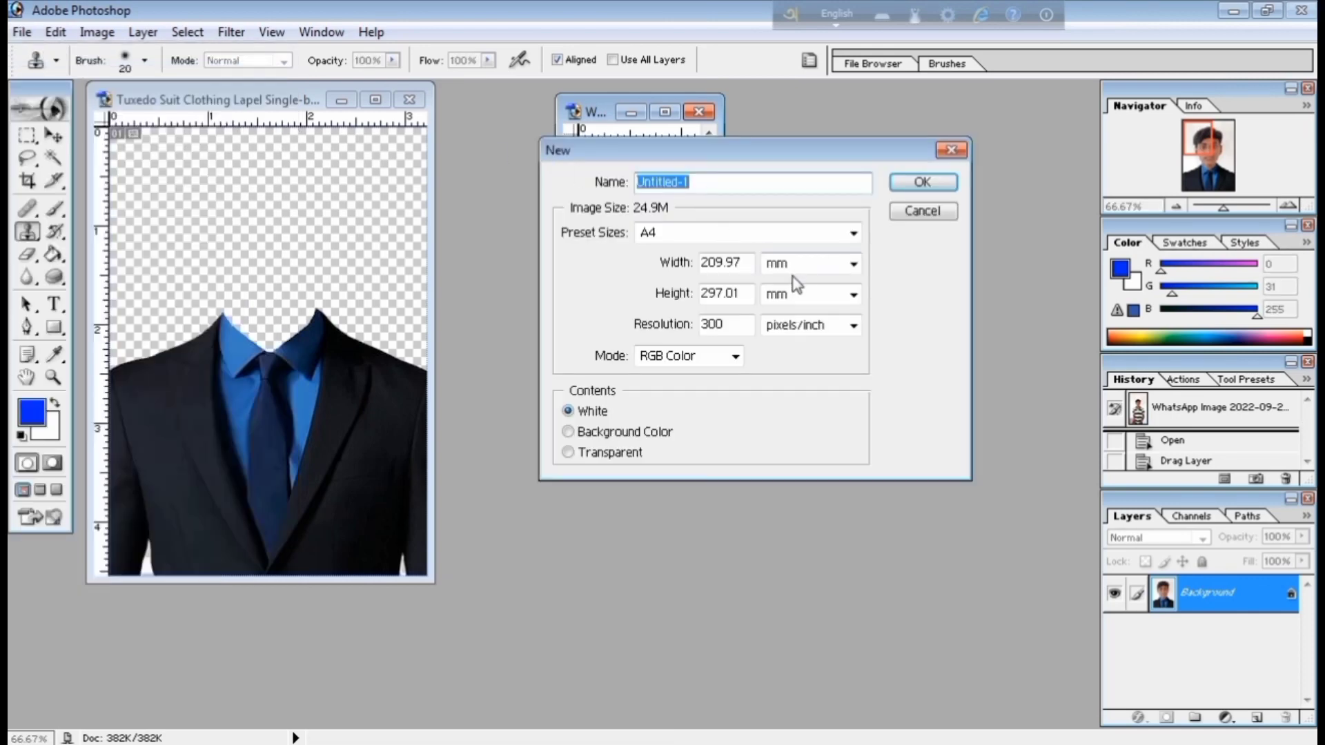
left_click(657, 236)
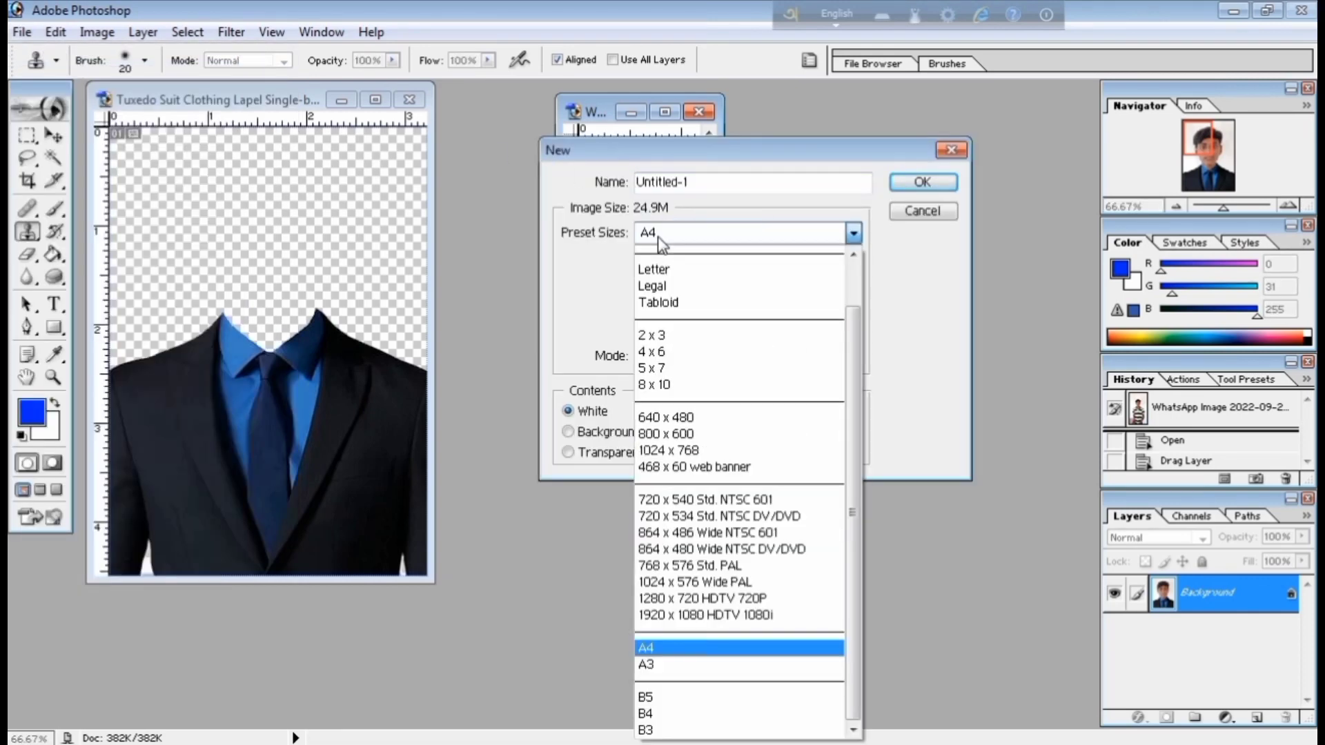
left_click(657, 234)
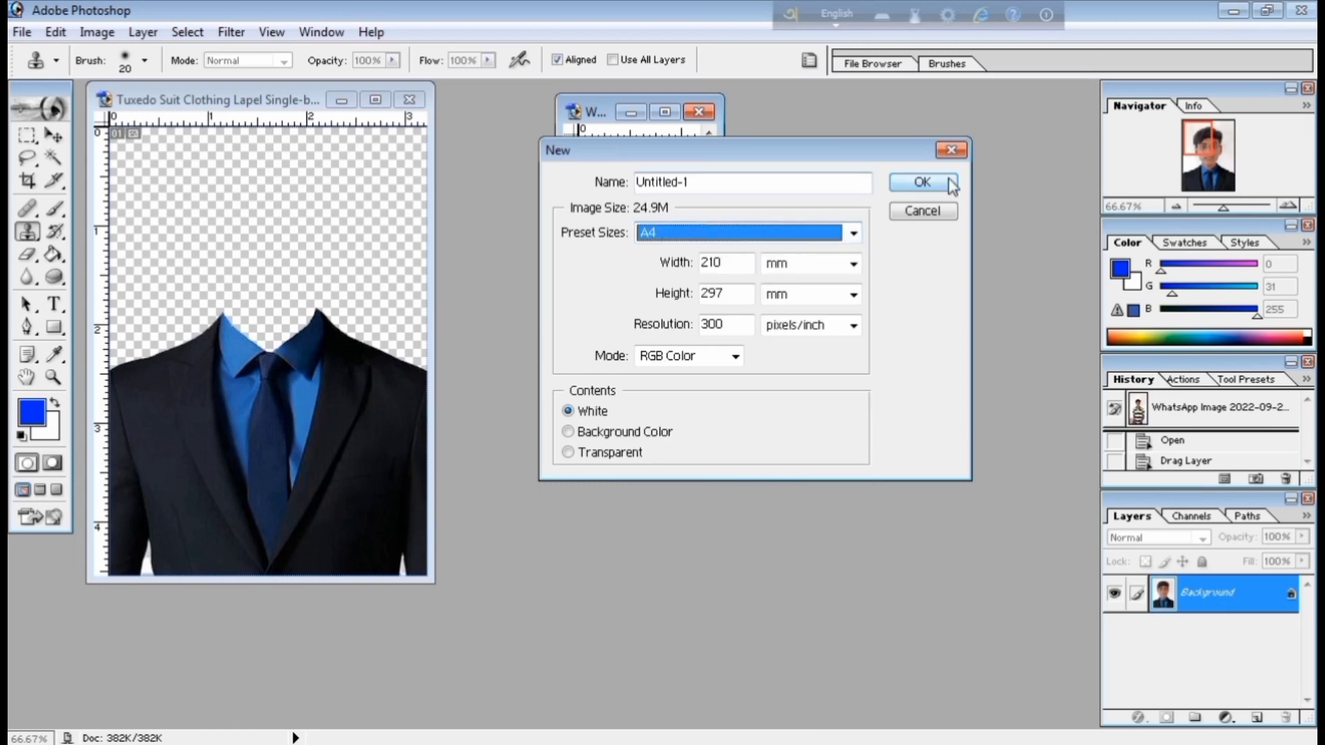
left_click(923, 182)
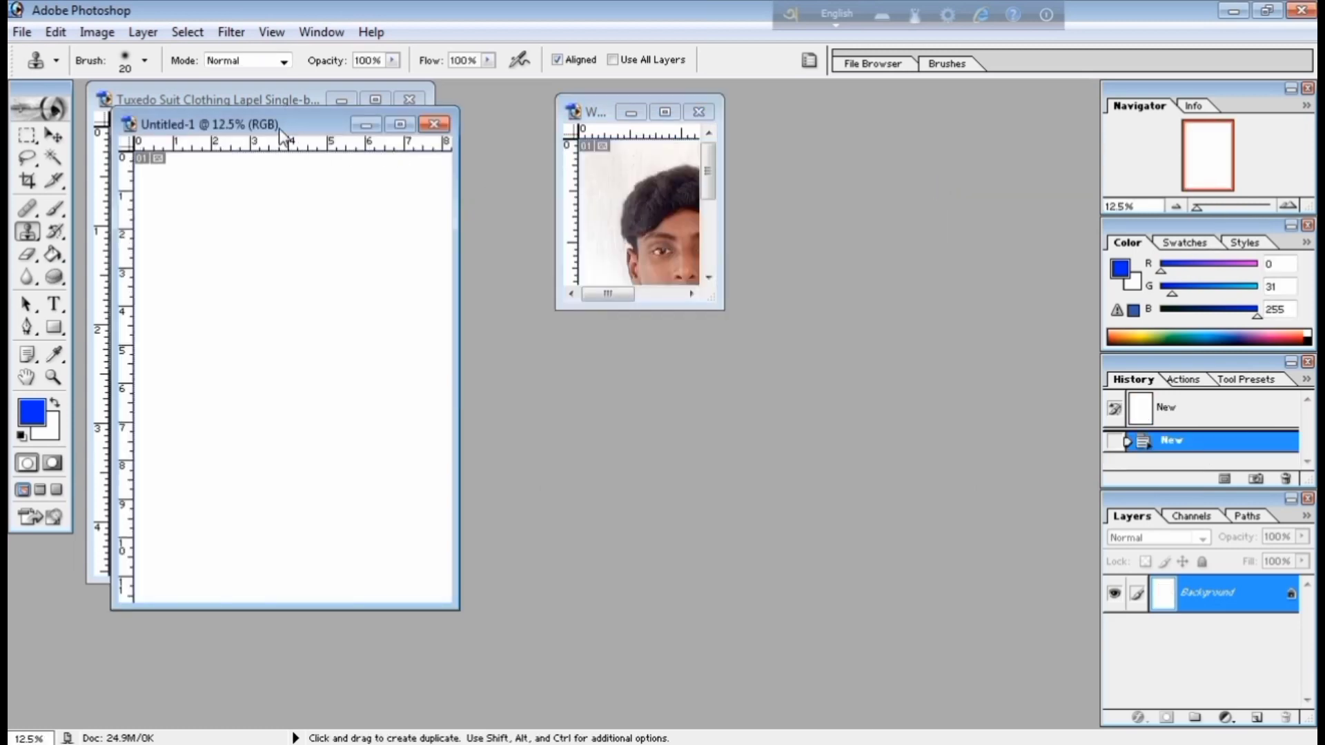
left_click_drag(280, 128, 1057, 121)
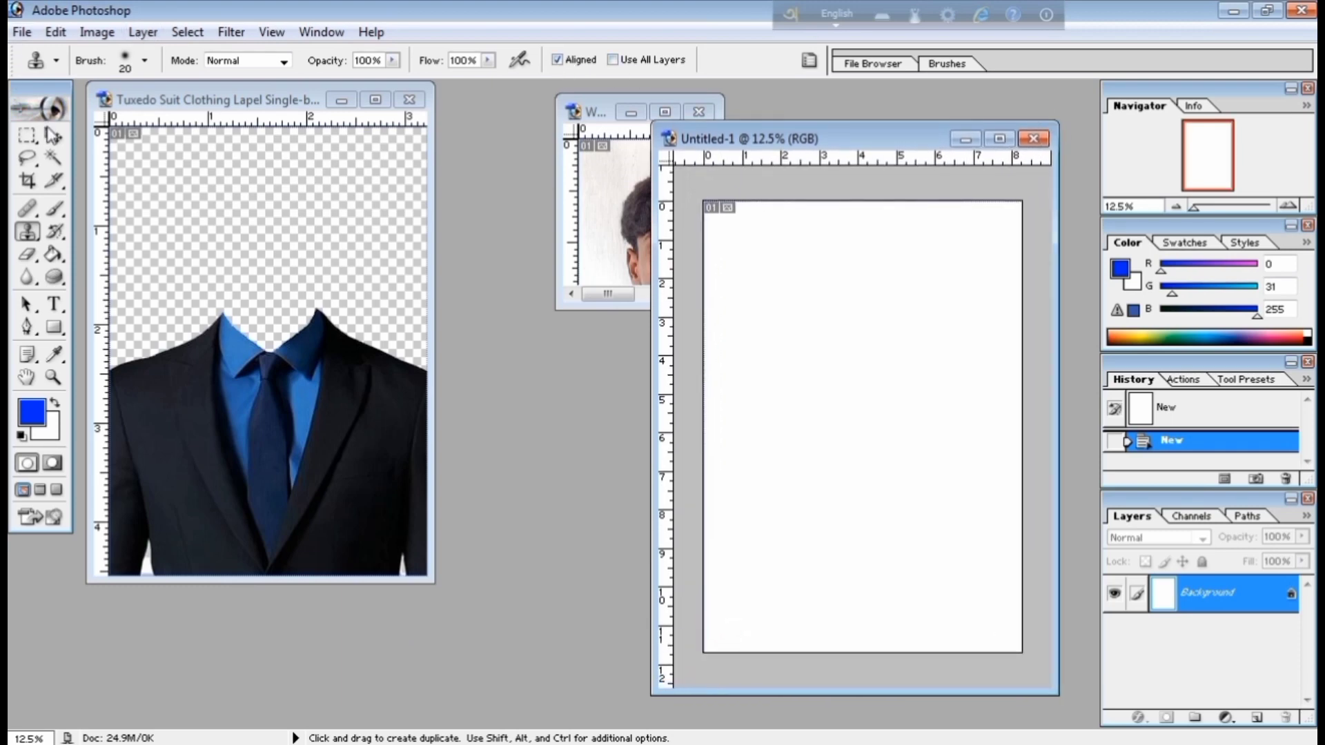
Copy the flattened portrait into the blank A4 document with the Move tool
left_click(54, 137)
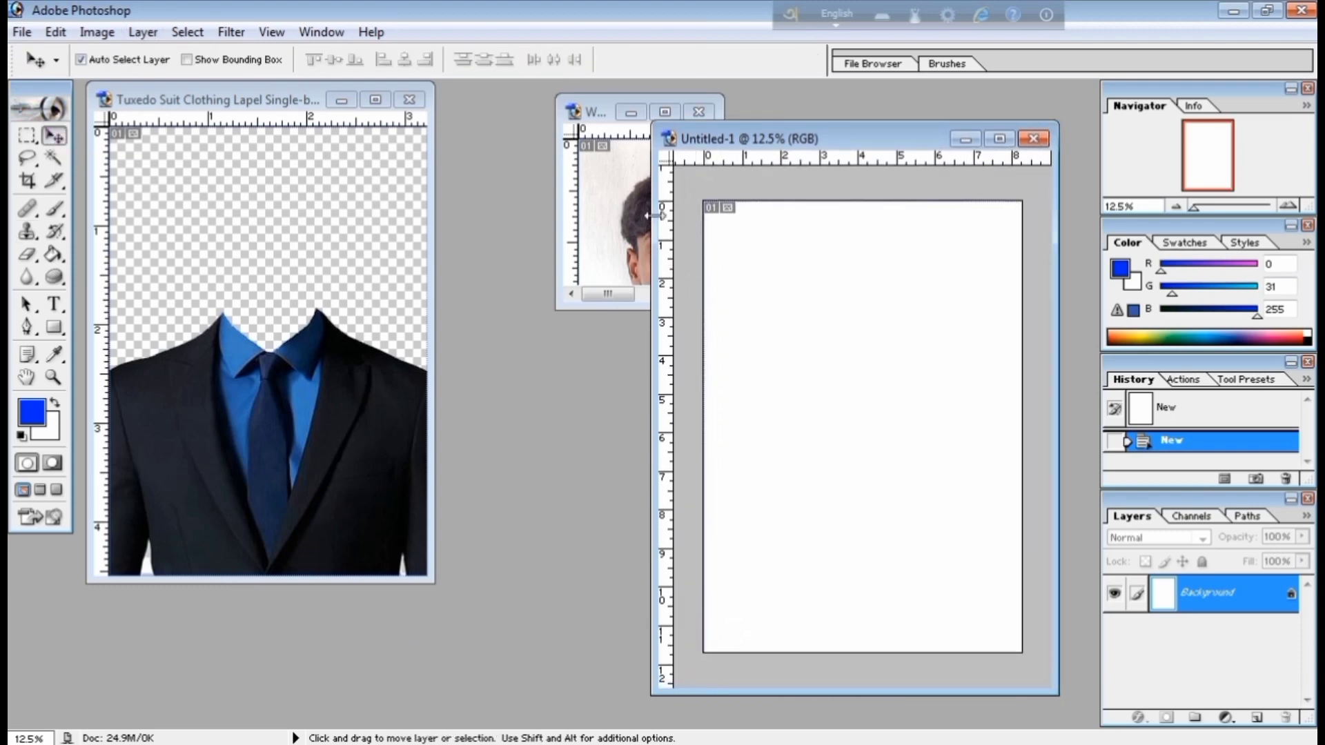
left_click(627, 197)
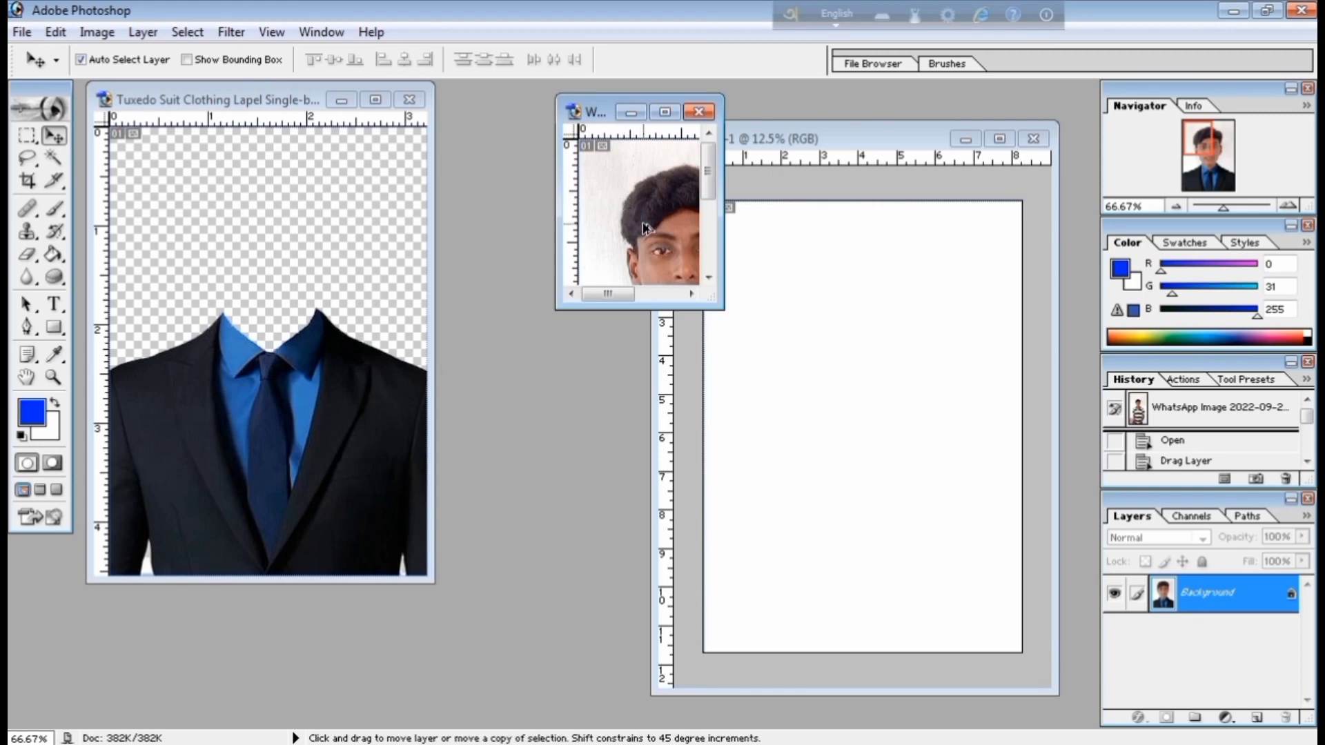
left_click_drag(643, 226, 794, 317)
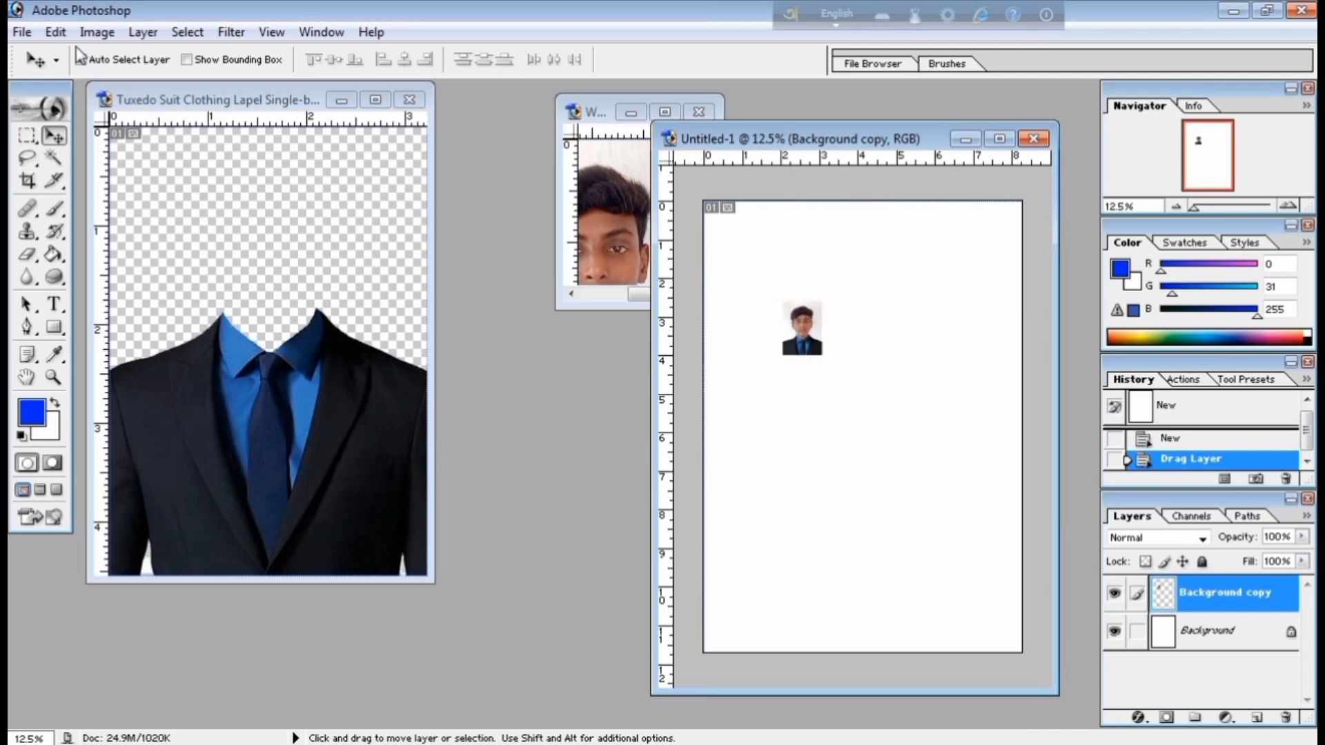
Outline the copied photo with a 3 px red (FF0000) stroke, centered at 100% opacity
left_click(55, 32)
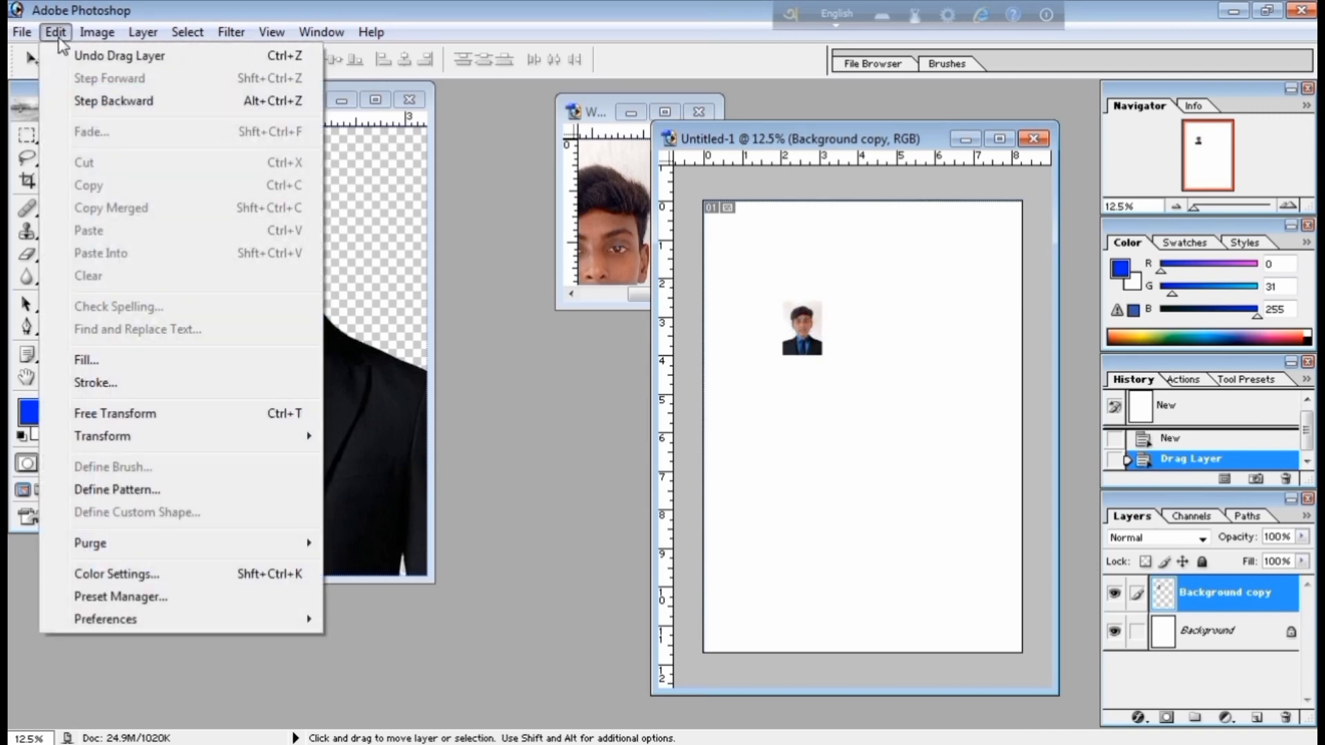
left_click(110, 384)
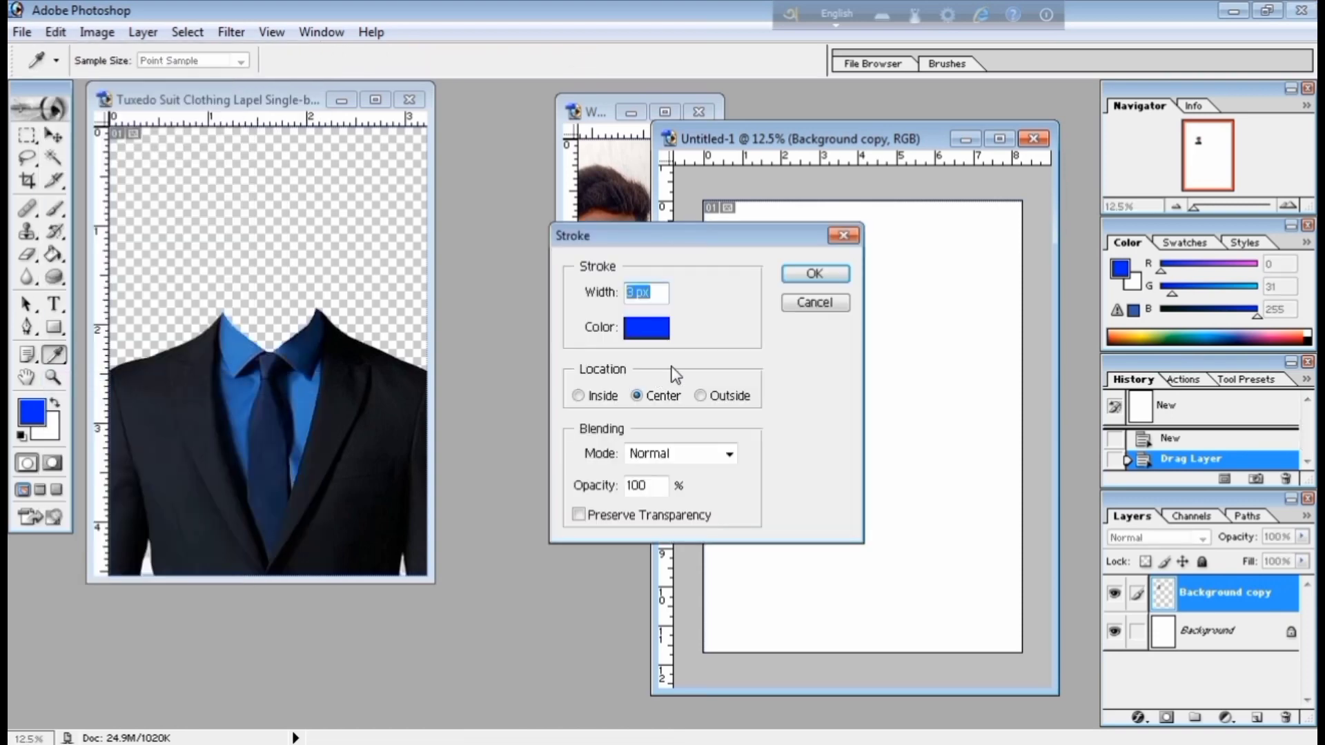
left_click(666, 334)
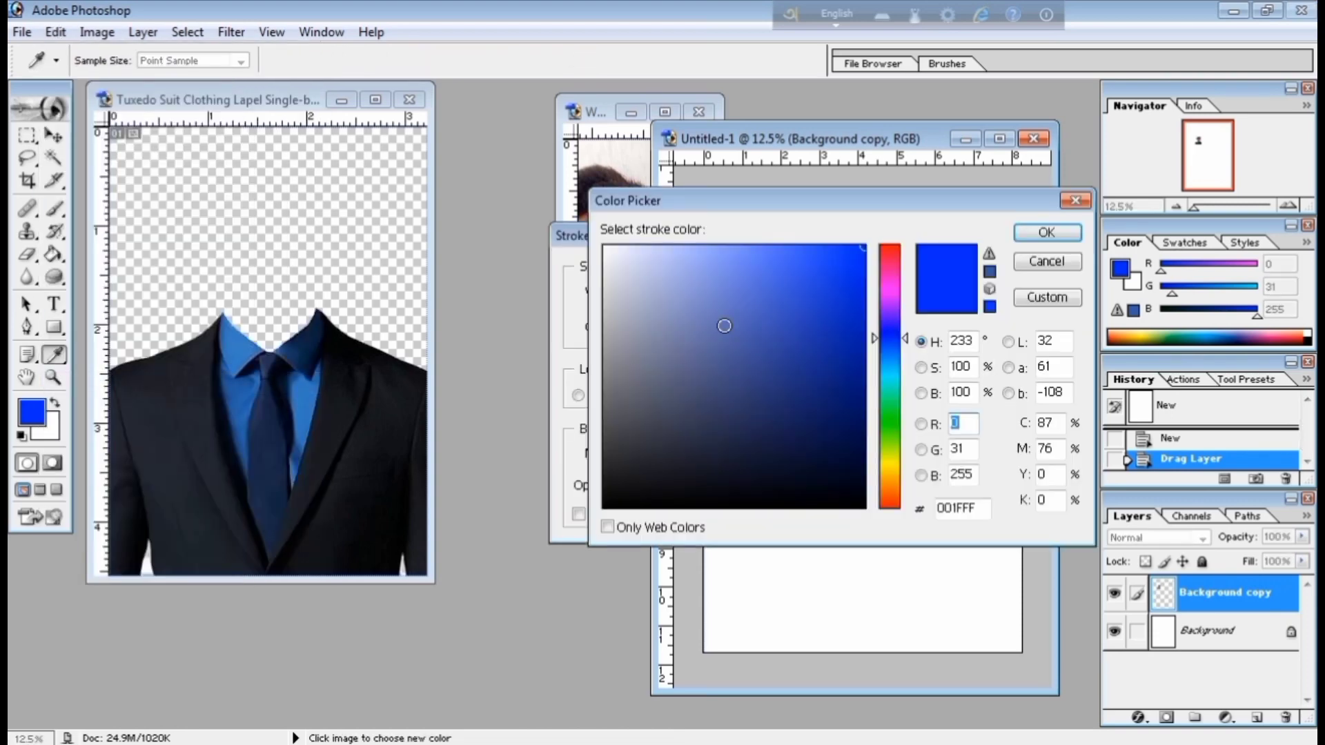
left_click_drag(871, 290, 872, 250)
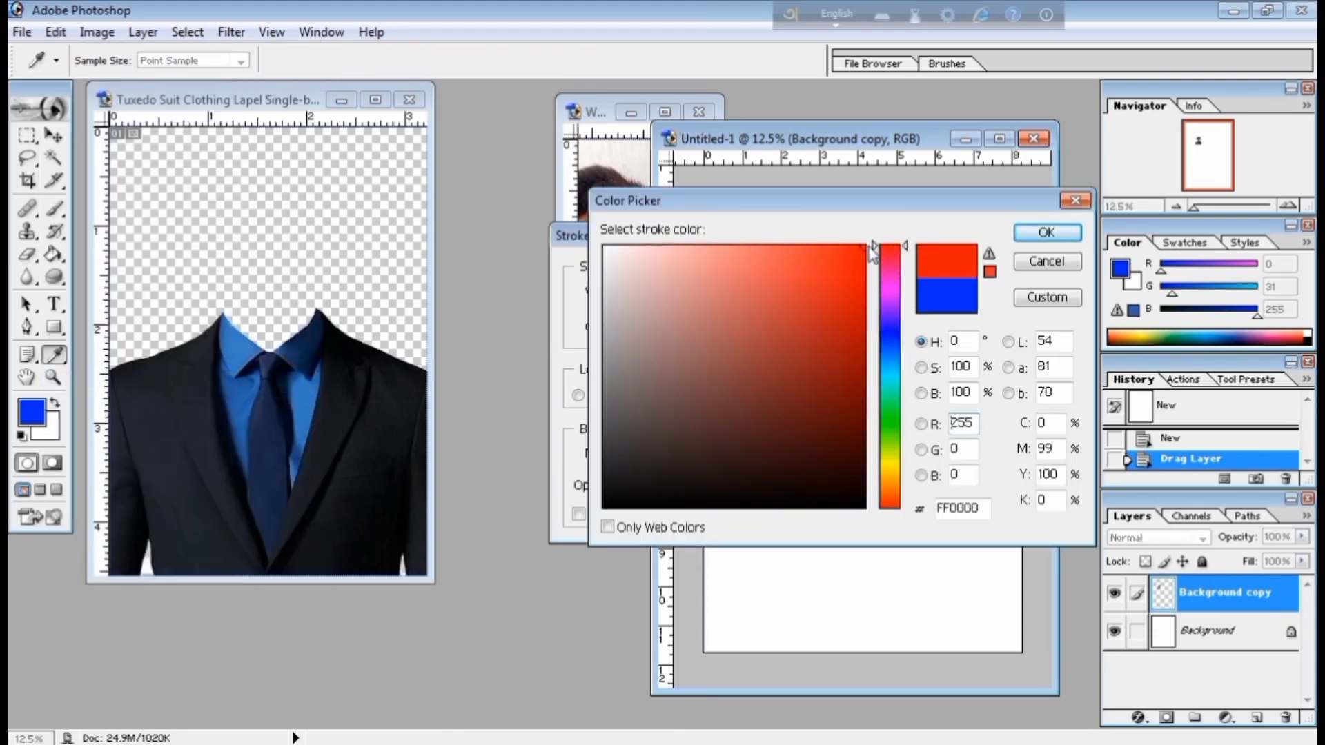
left_click(1046, 233)
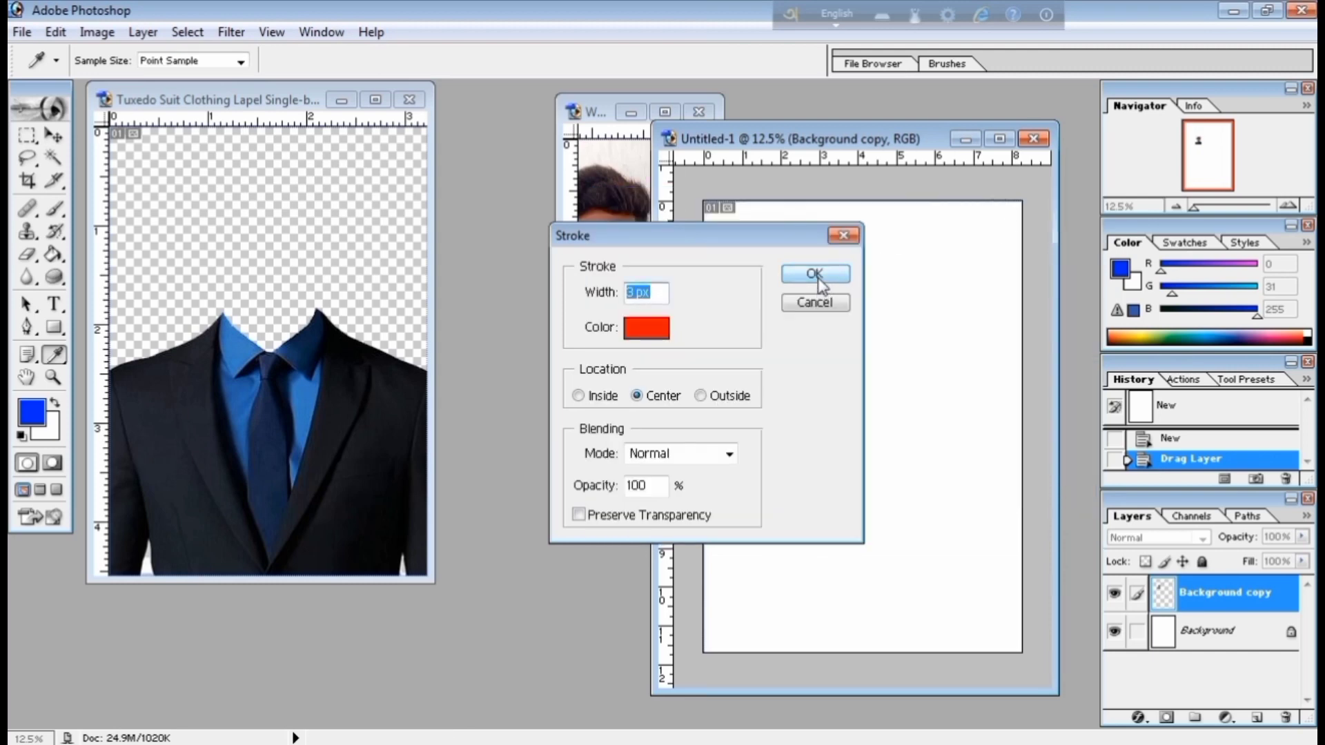
left_click(634, 294)
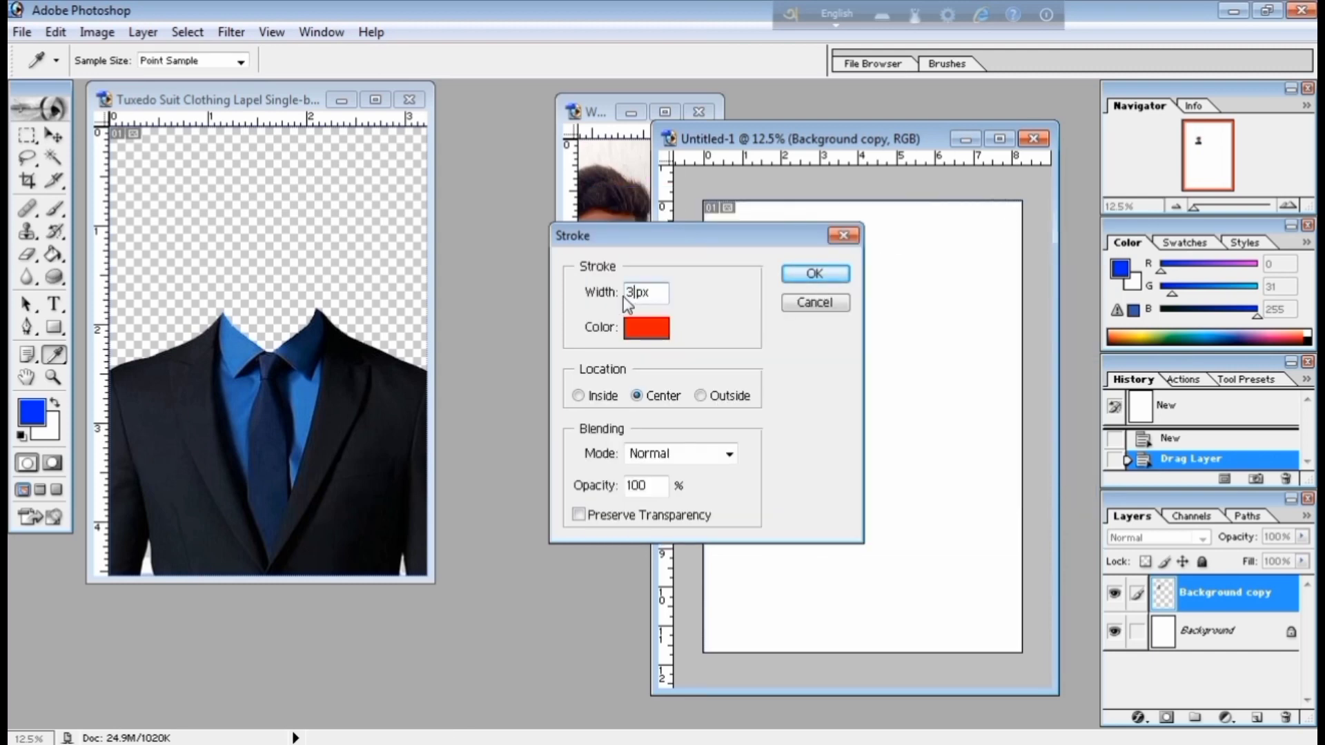
left_click(815, 275)
Move the outlined photo toward the page's upper-left corner and enlarge the document window
key("v")
left_click_drag(802, 324, 768, 264)
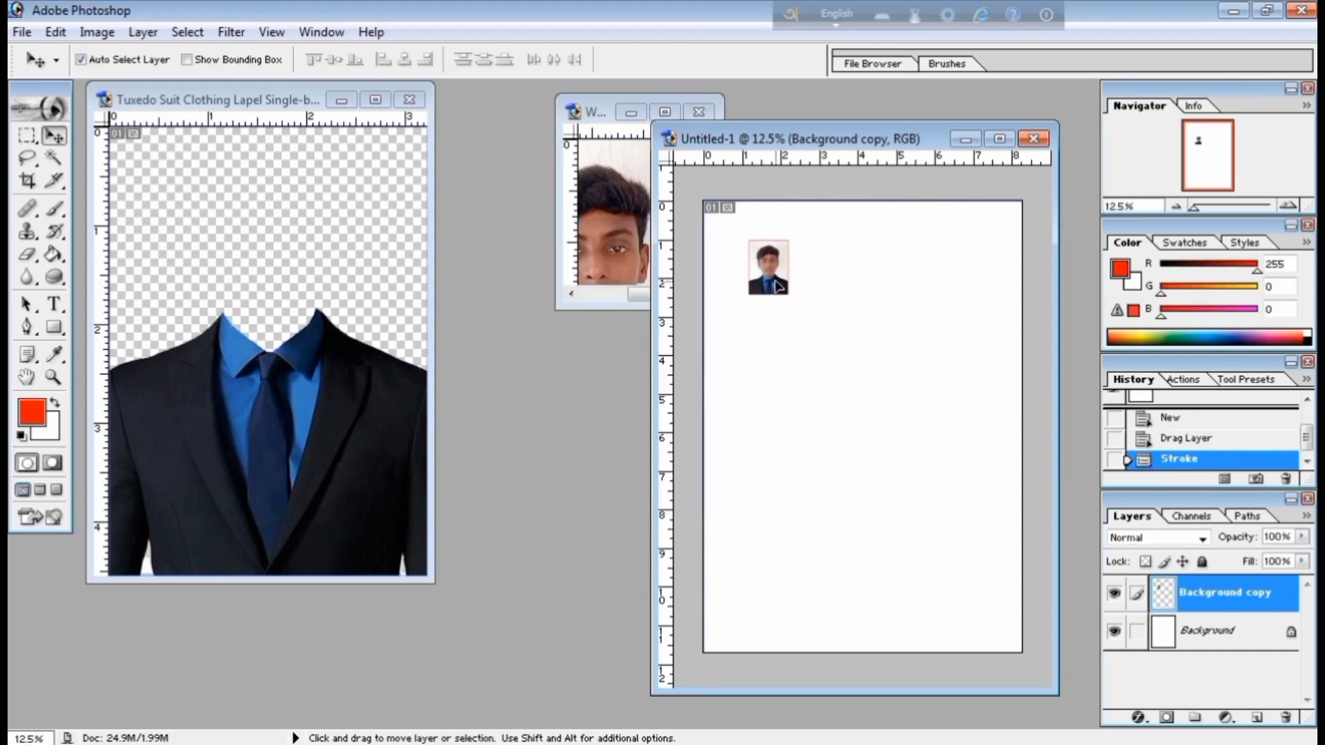
left_click_drag(867, 141, 556, 159)
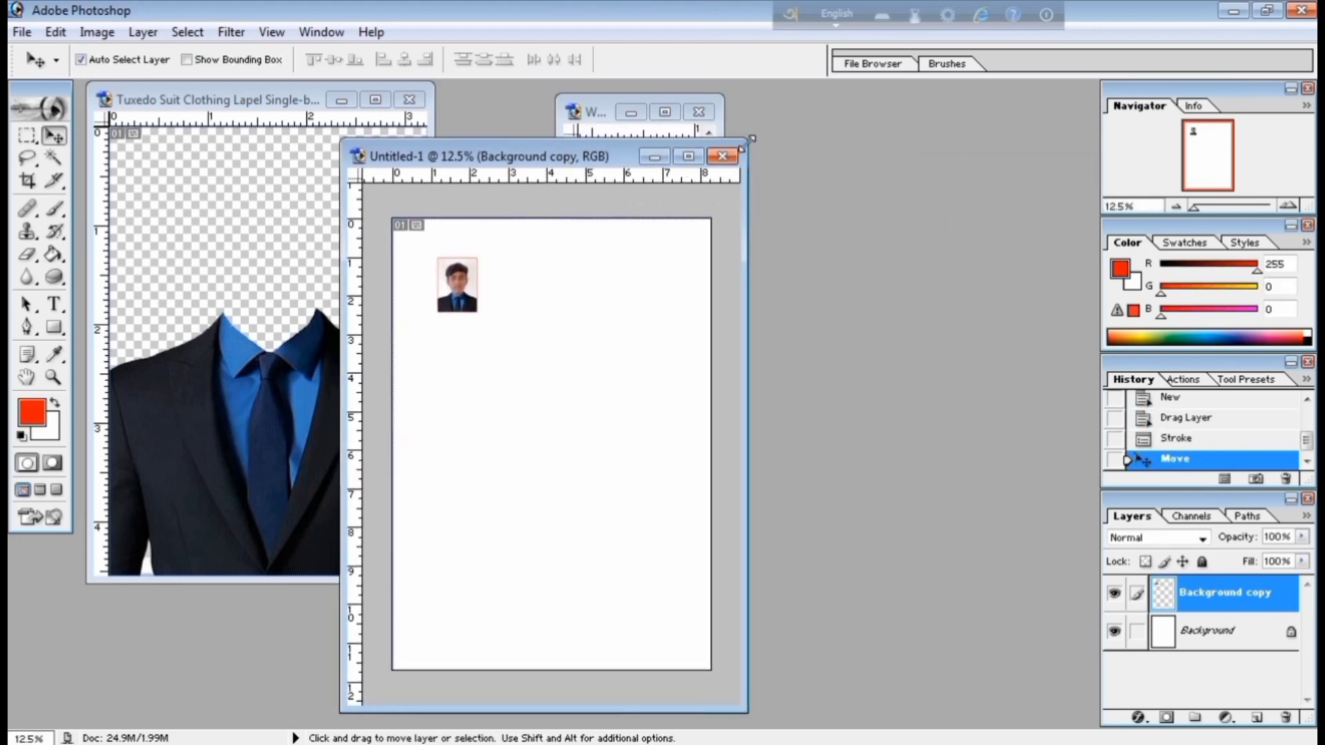
left_click_drag(748, 140, 970, 81)
Place the photo close to the page's upper-left corner and duplicate it across the page into a row of six
left_click_drag(578, 254, 558, 225)
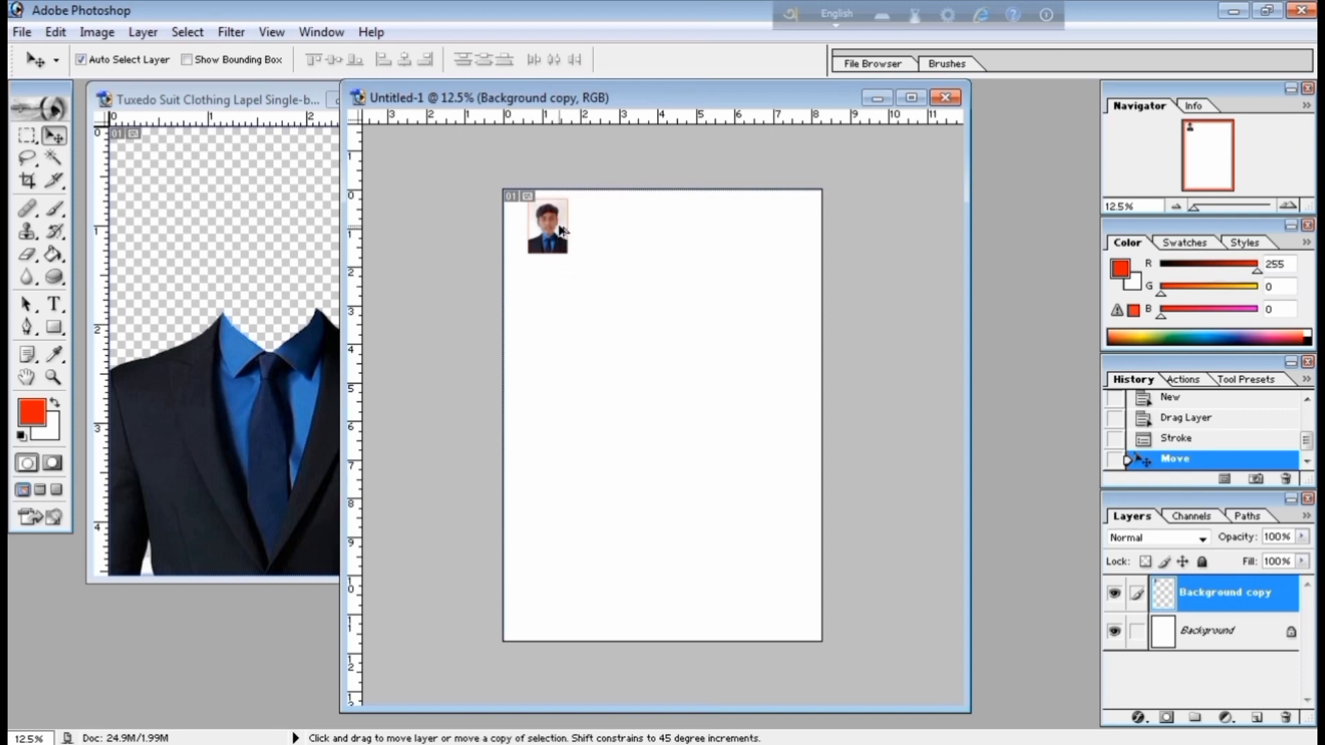
left_click_drag(560, 229, 608, 230, "alt")
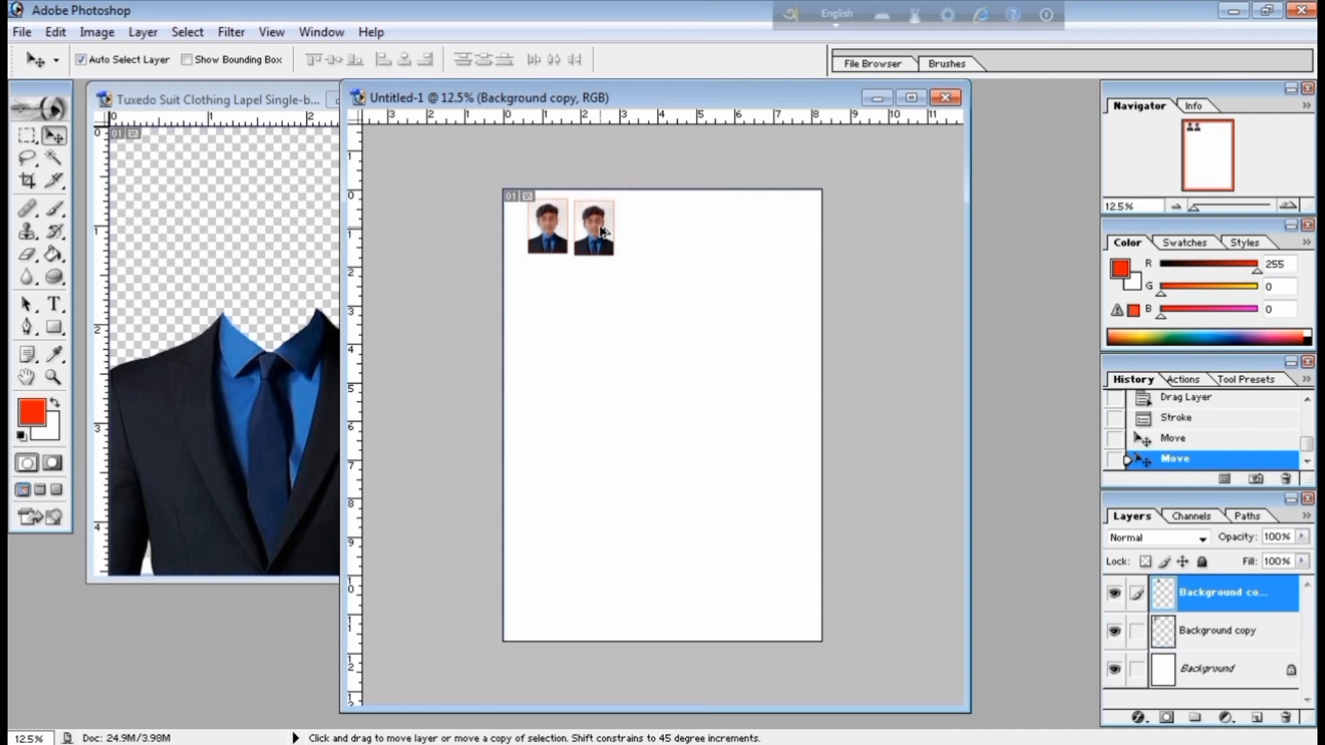
left_click_drag(601, 230, 795, 233)
Nudge the first photo in the row closer to the page's left and top edges
left_click(562, 245)
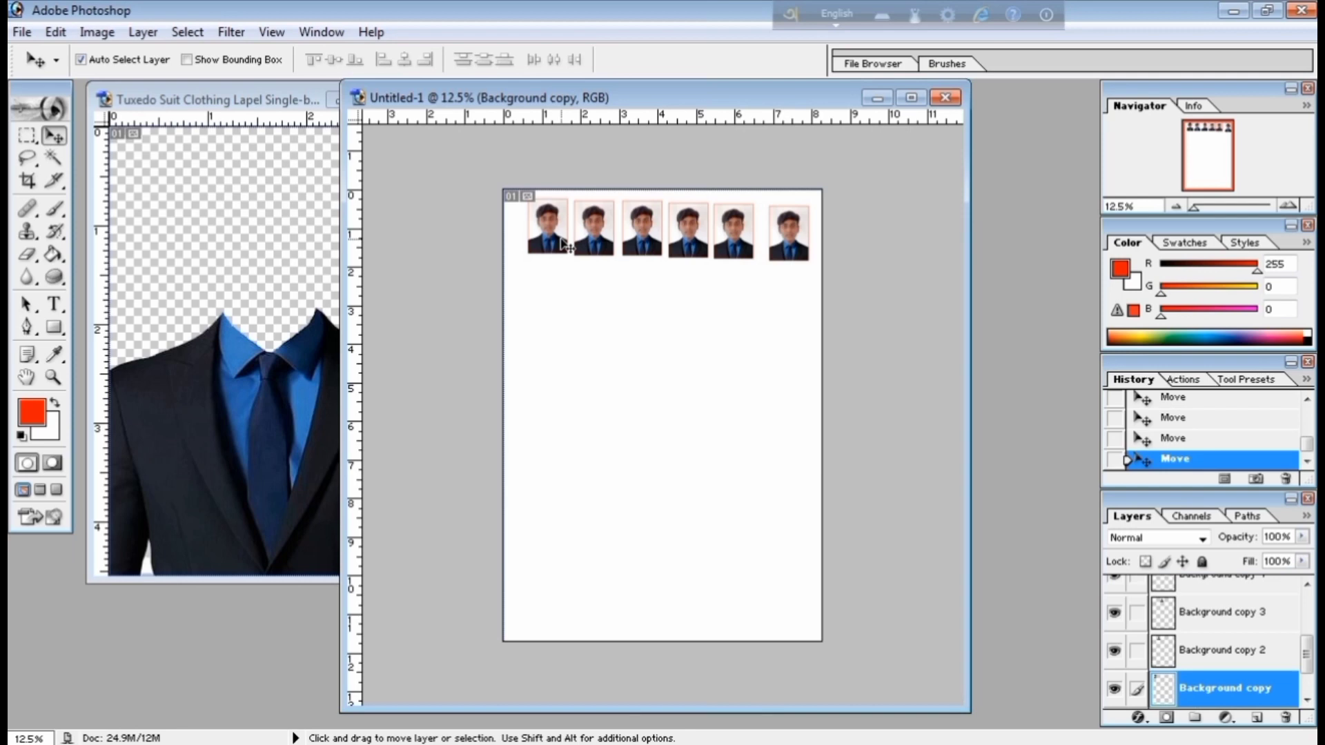
key("shift+Left")
key("shift+Left")
key("shift+Left")
key("shift+Left")
key("shift+Left")
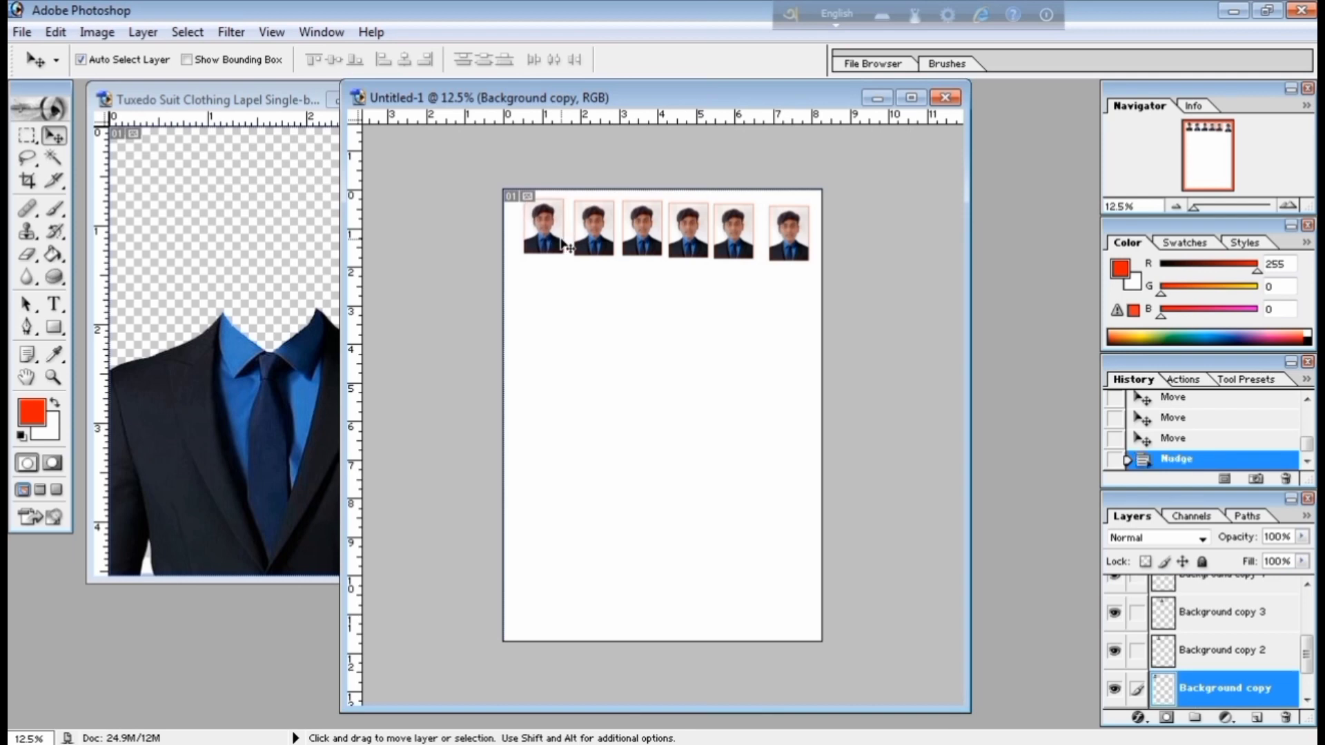
key("shift+Up")
key("shift+Up")
key("shift+Up")
key("shift+Left")
key("shift+Left")
key("shift+Left")
Nudge the second photo toward the first, and align the remaining photos with an added copy into an even row of seven
left_click(602, 234)
key("shift+Left")
key("shift+Left")
key("shift+Left")
key("shift+Left")
key("shift+Left")
key("shift+Left")
key("shift+Left")
key("shift+Left")
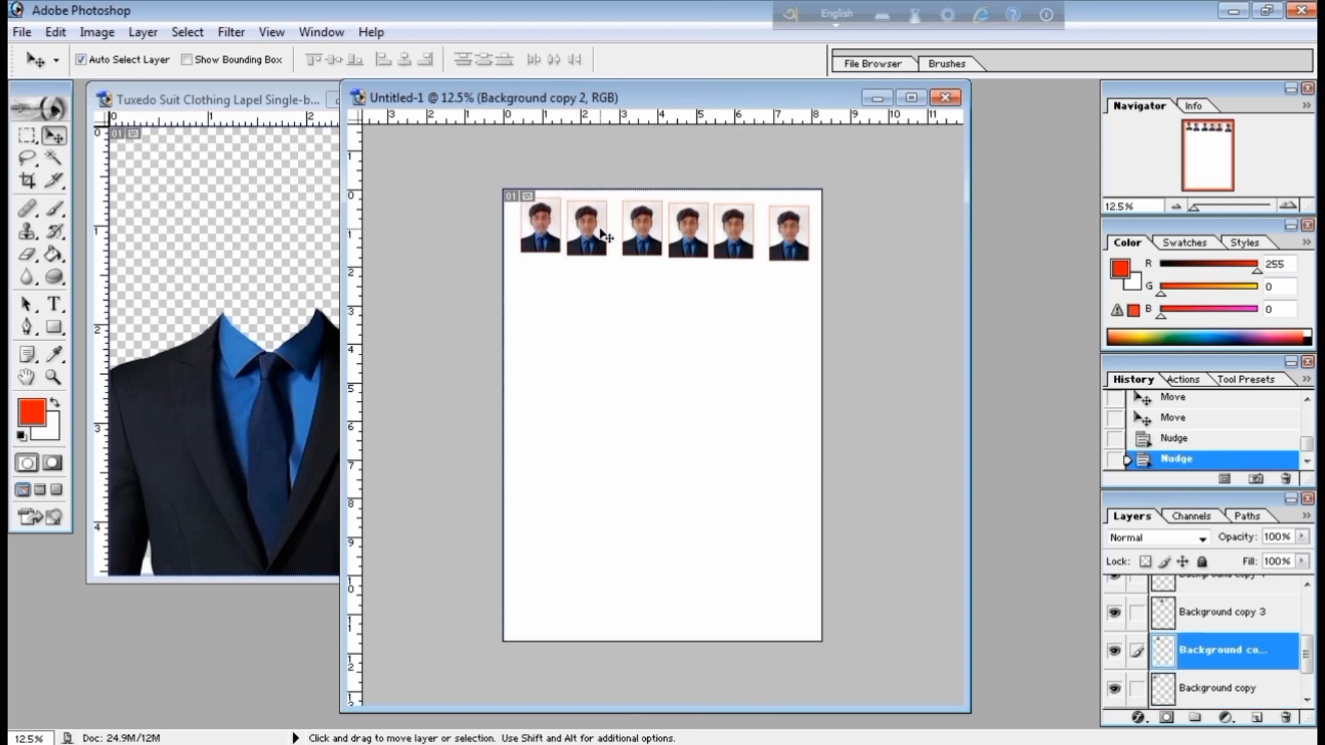
left_click_drag(648, 235, 728, 236)
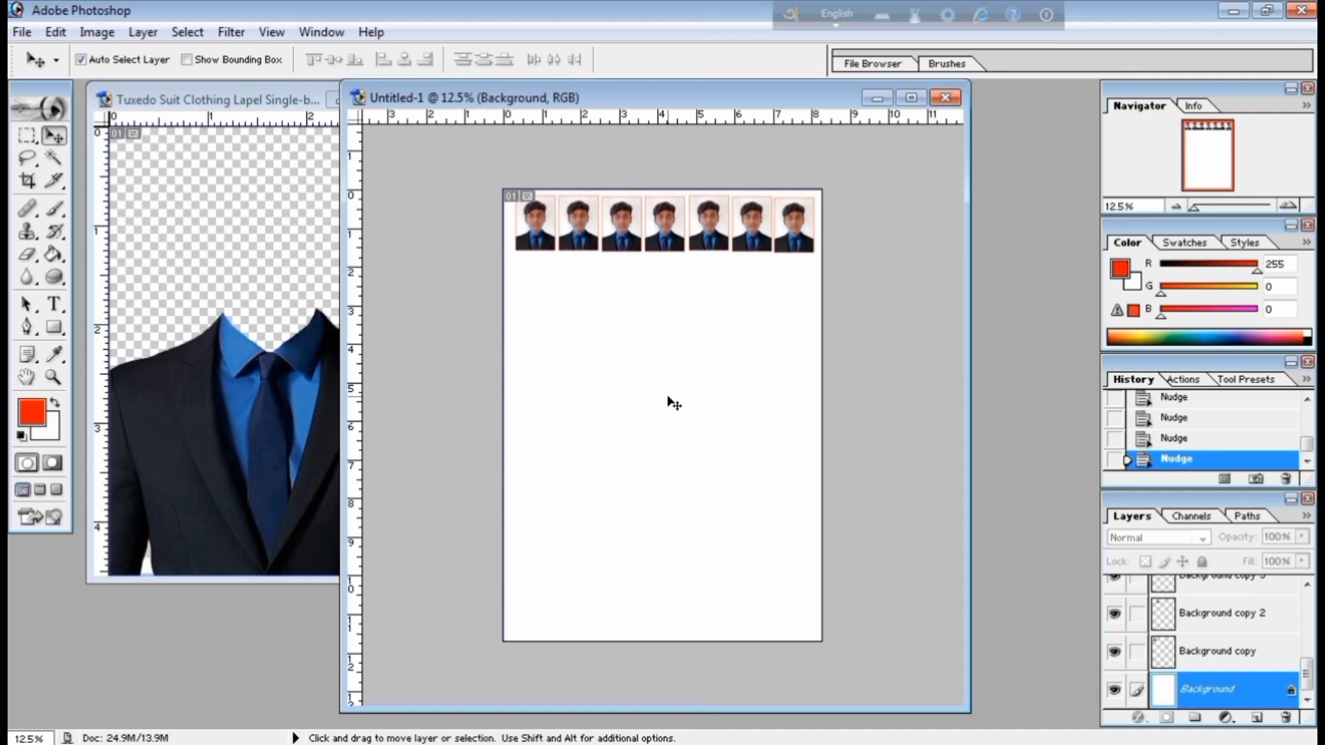
Start printing the photo sheet, proceed despite the clipping, and choose the EPSON L3210 Series printer
key("ctrl+alt+p")
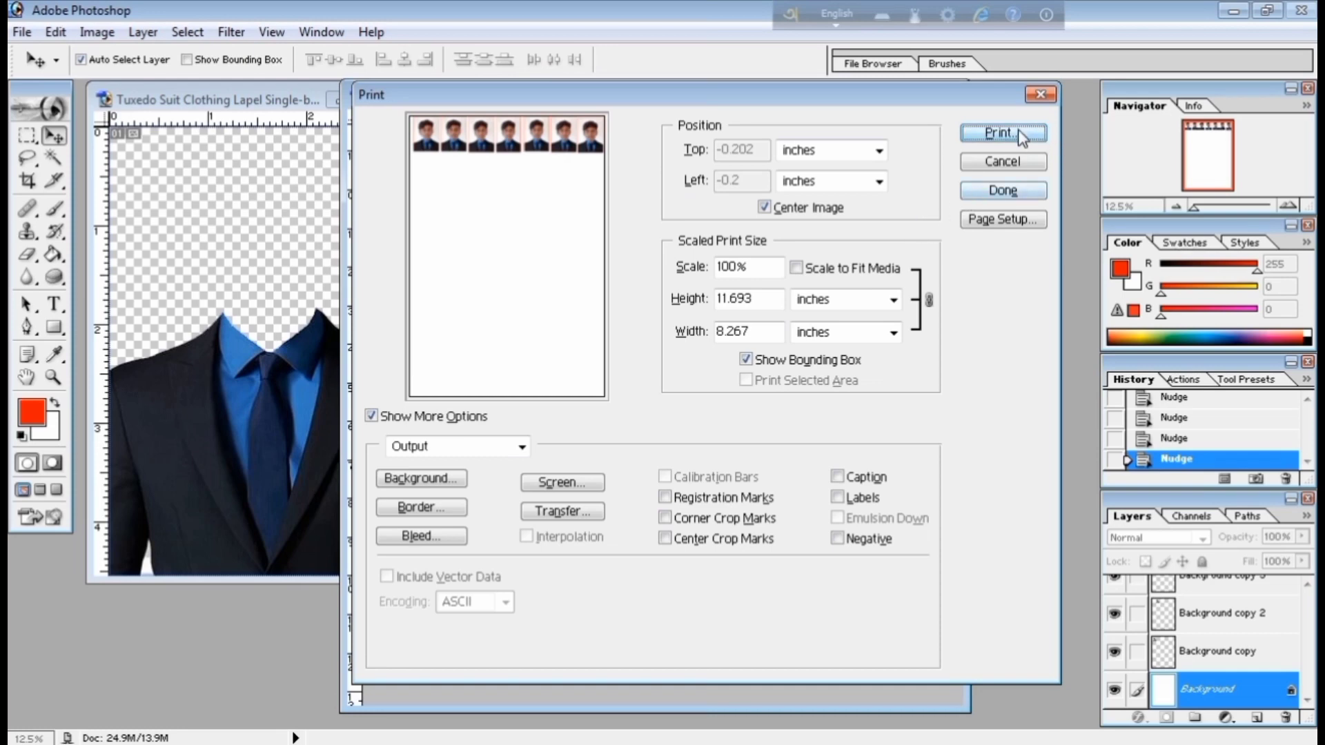
left_click(1001, 136)
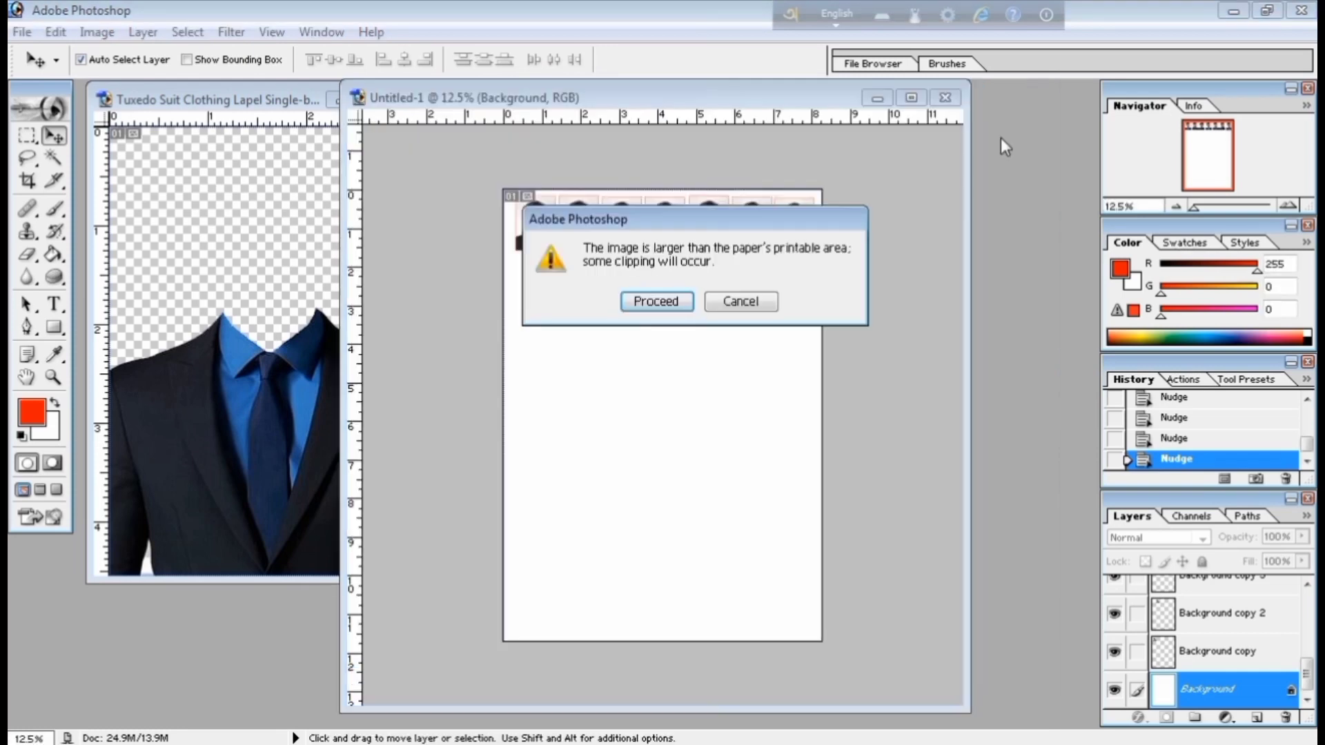
left_click(653, 303)
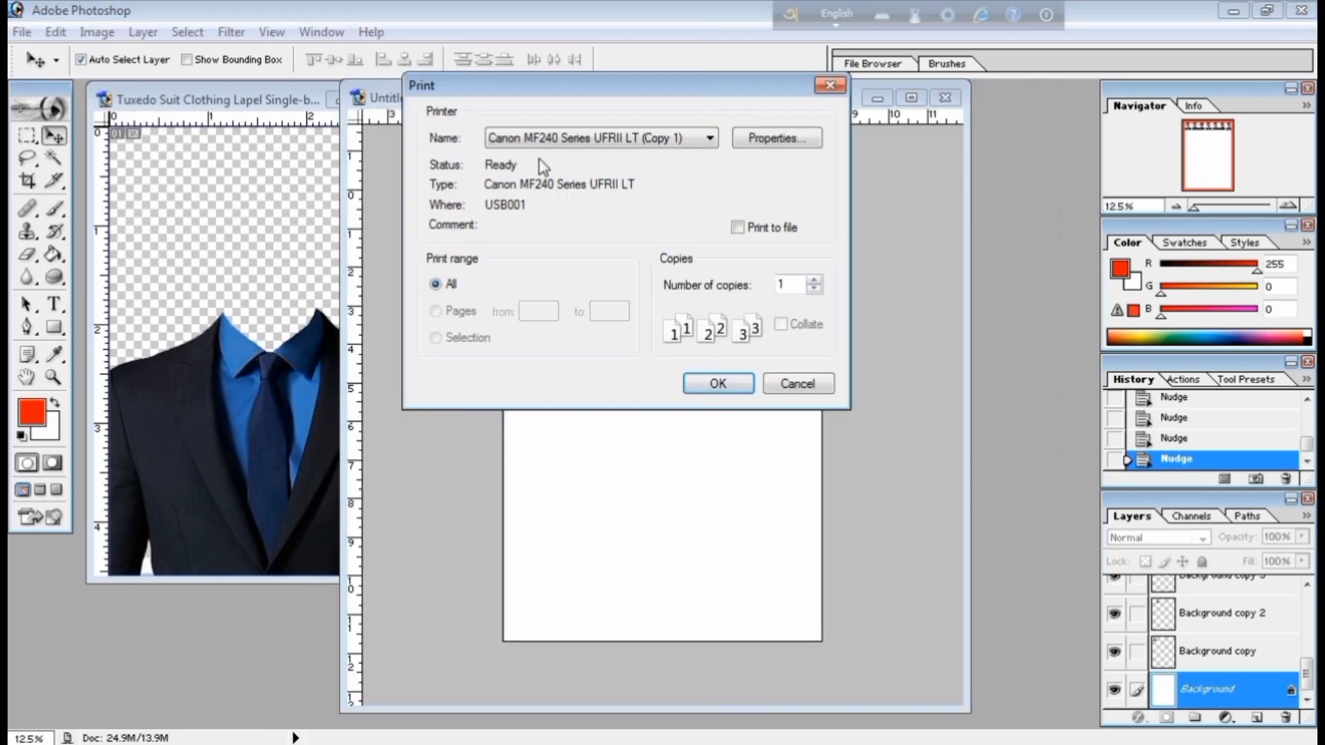
left_click(527, 137)
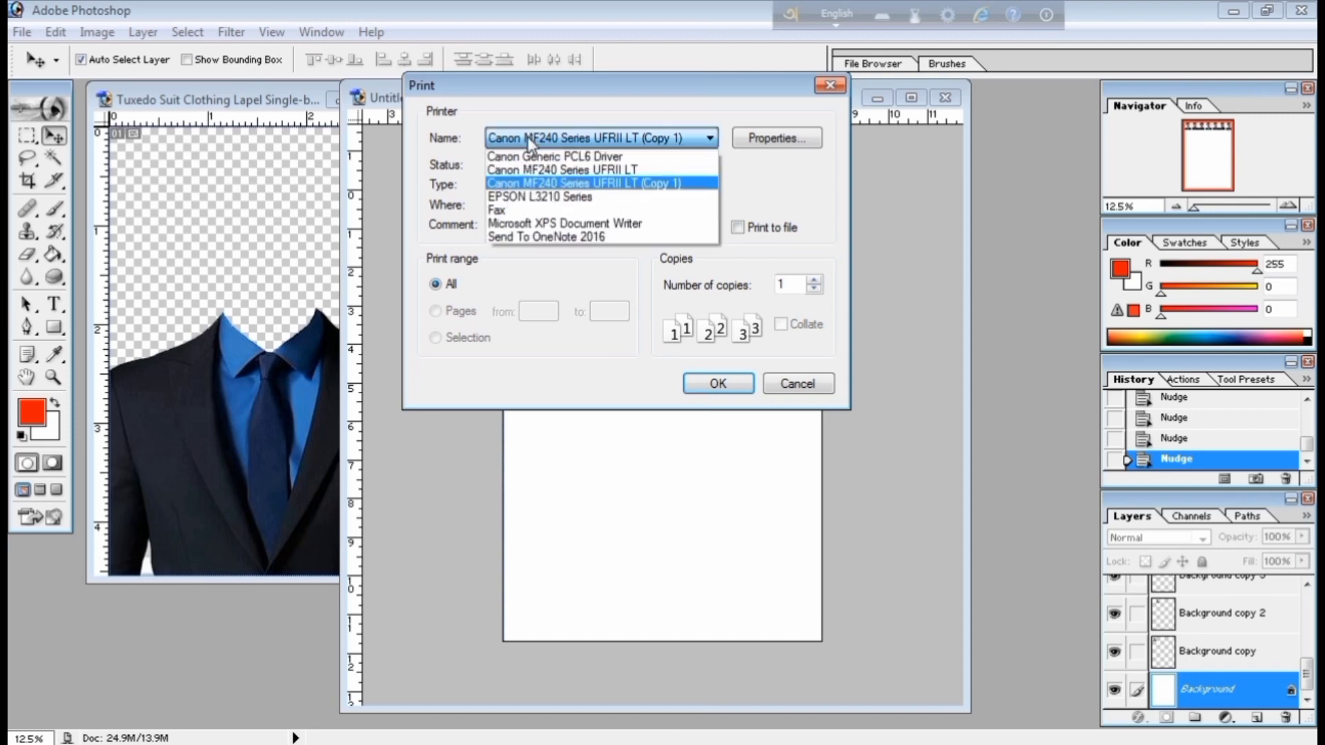
left_click(557, 199)
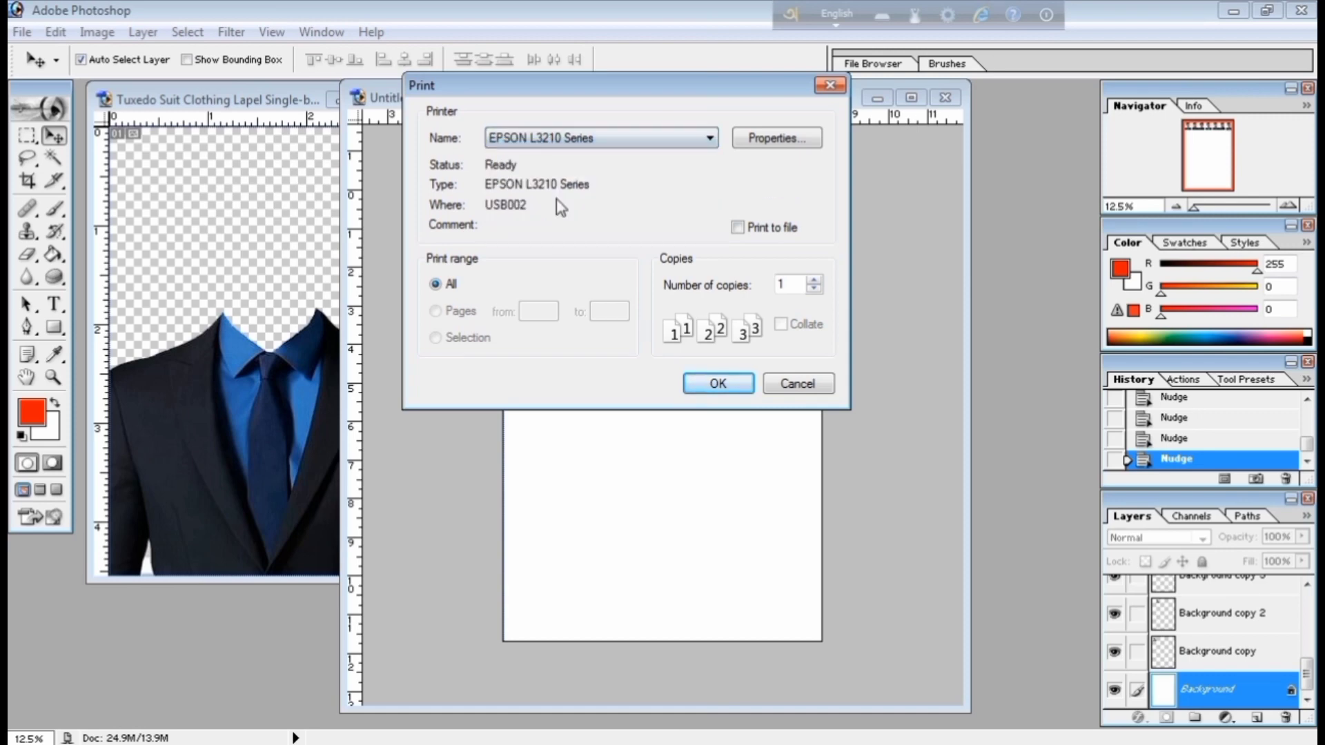
Set the printer's paper type to Premium Photo Paper Glossy and the quality to High
left_click(779, 140)
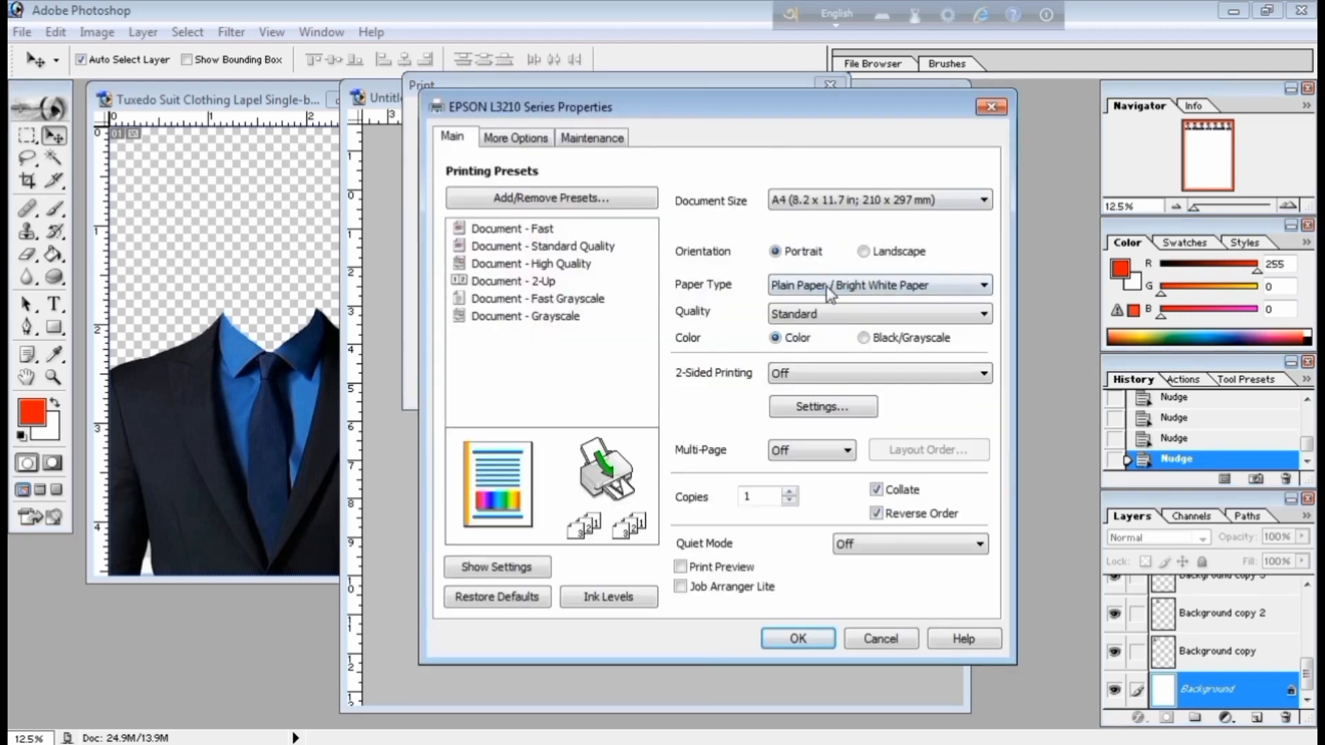
left_click(858, 288)
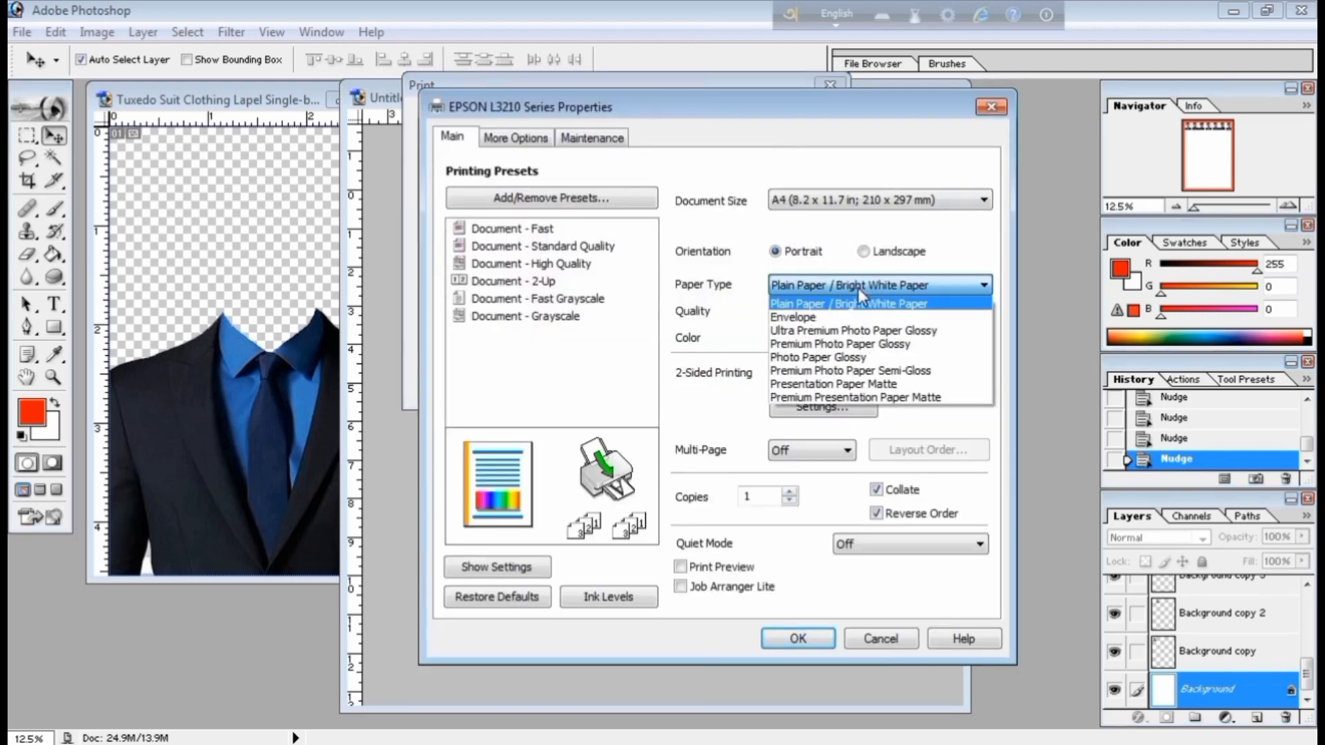
left_click(876, 343)
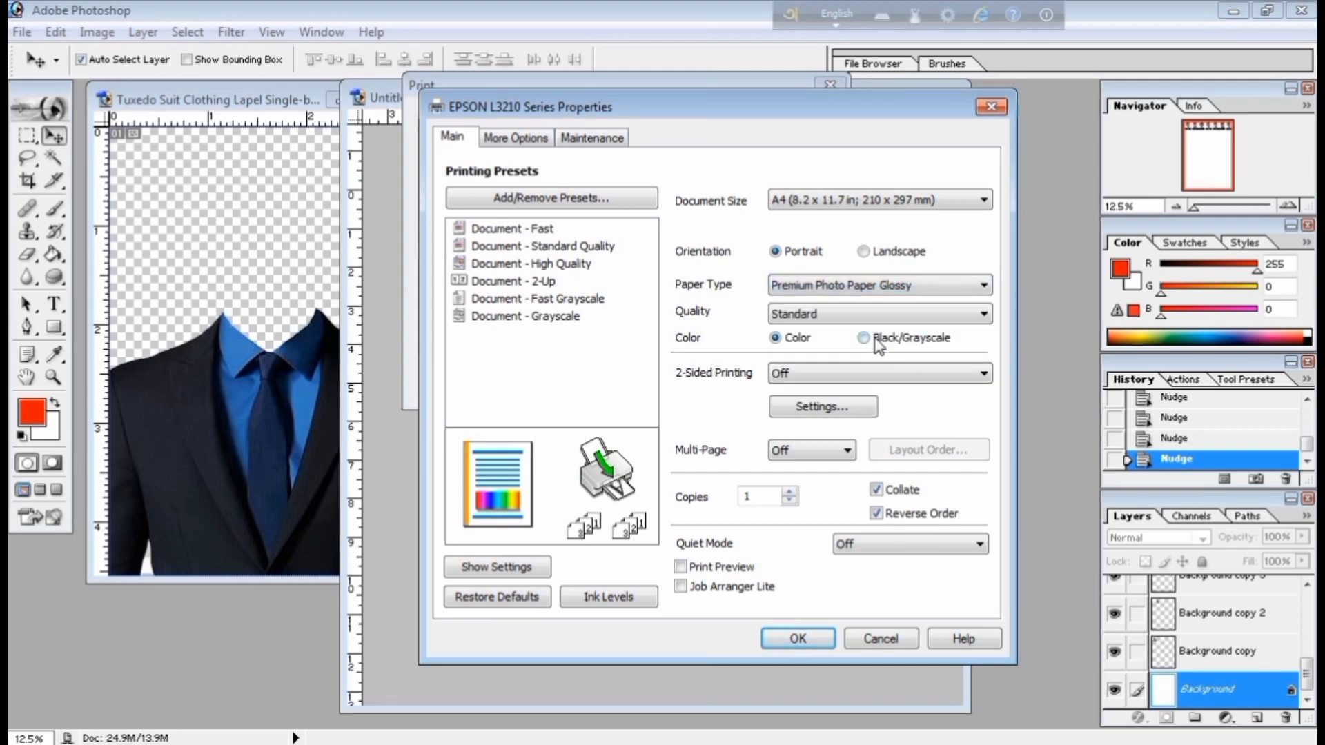
left_click(802, 315)
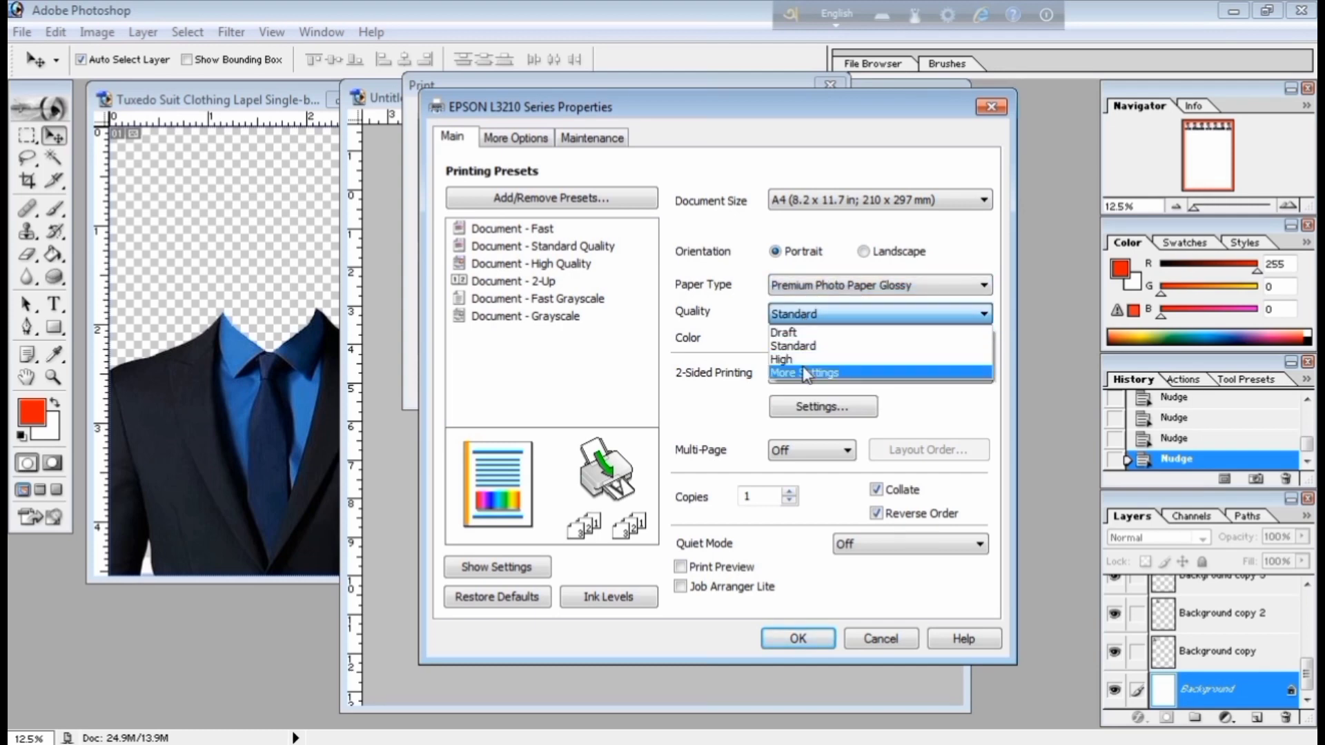
left_click(799, 359)
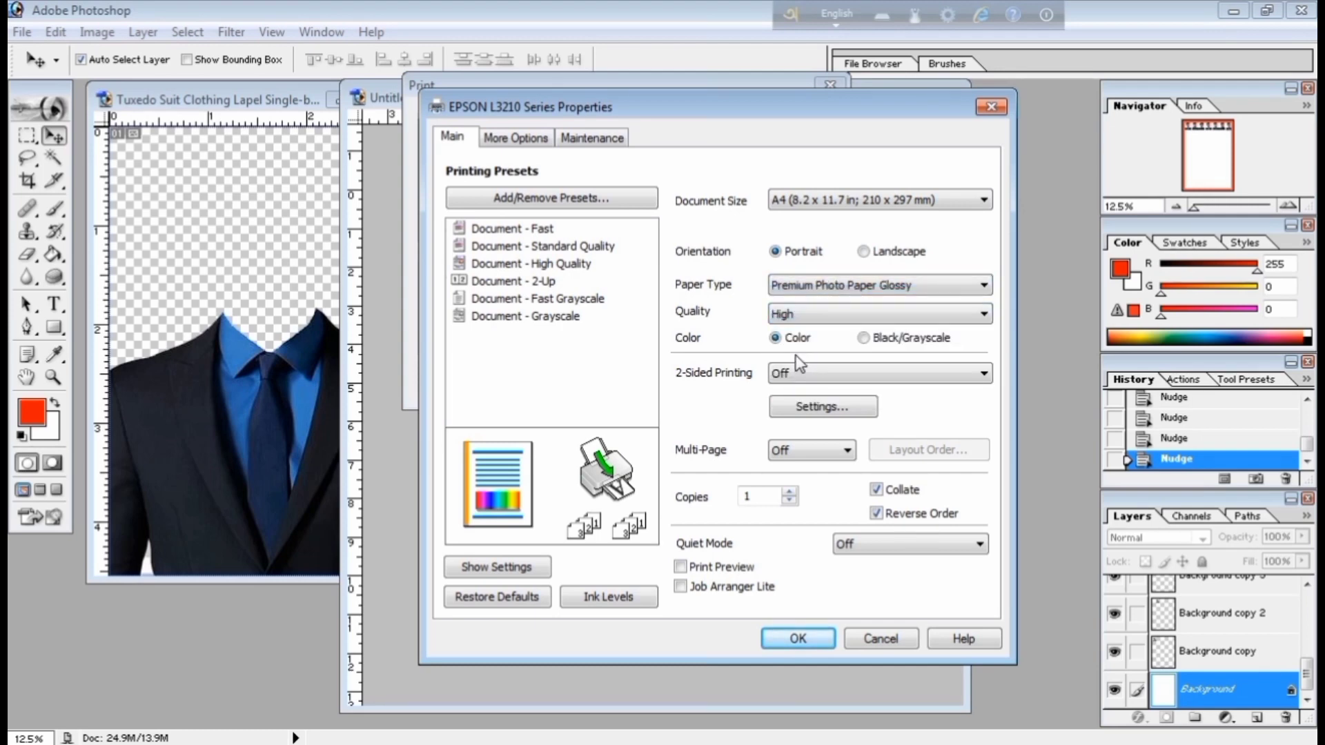
left_click(803, 643)
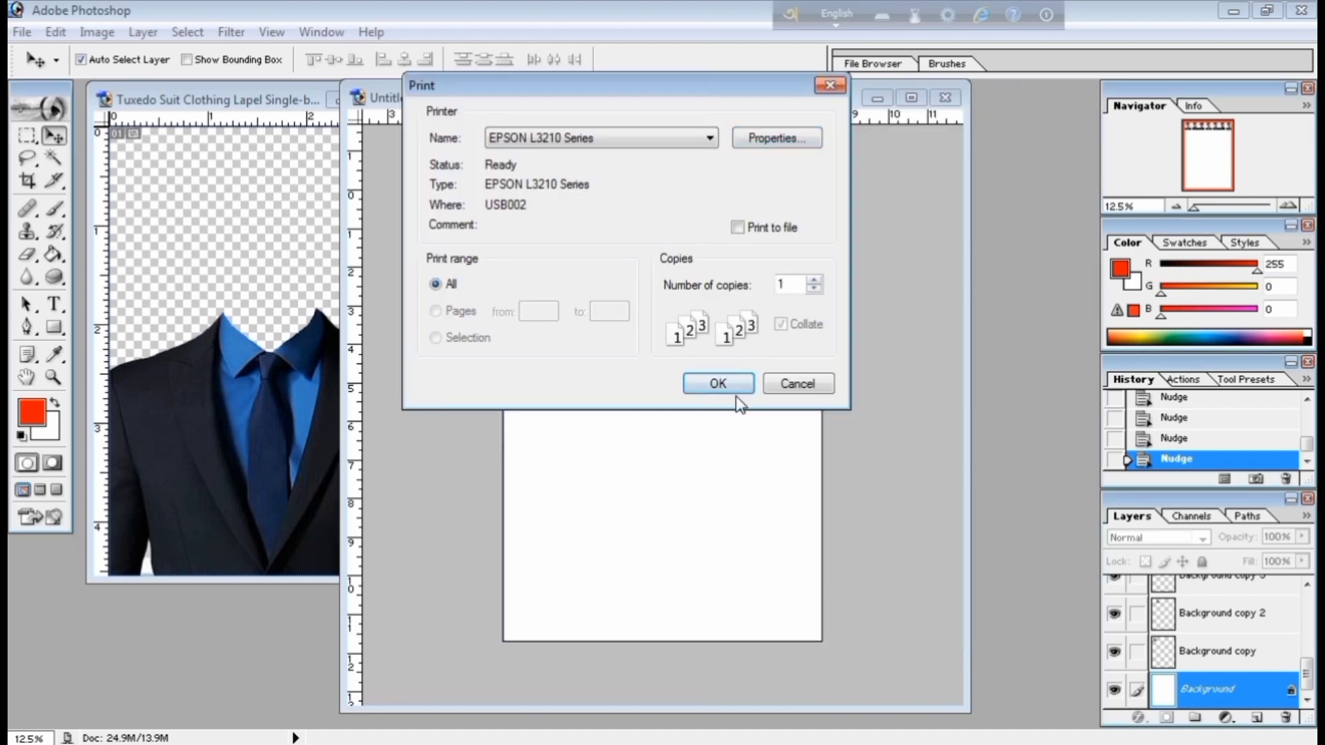